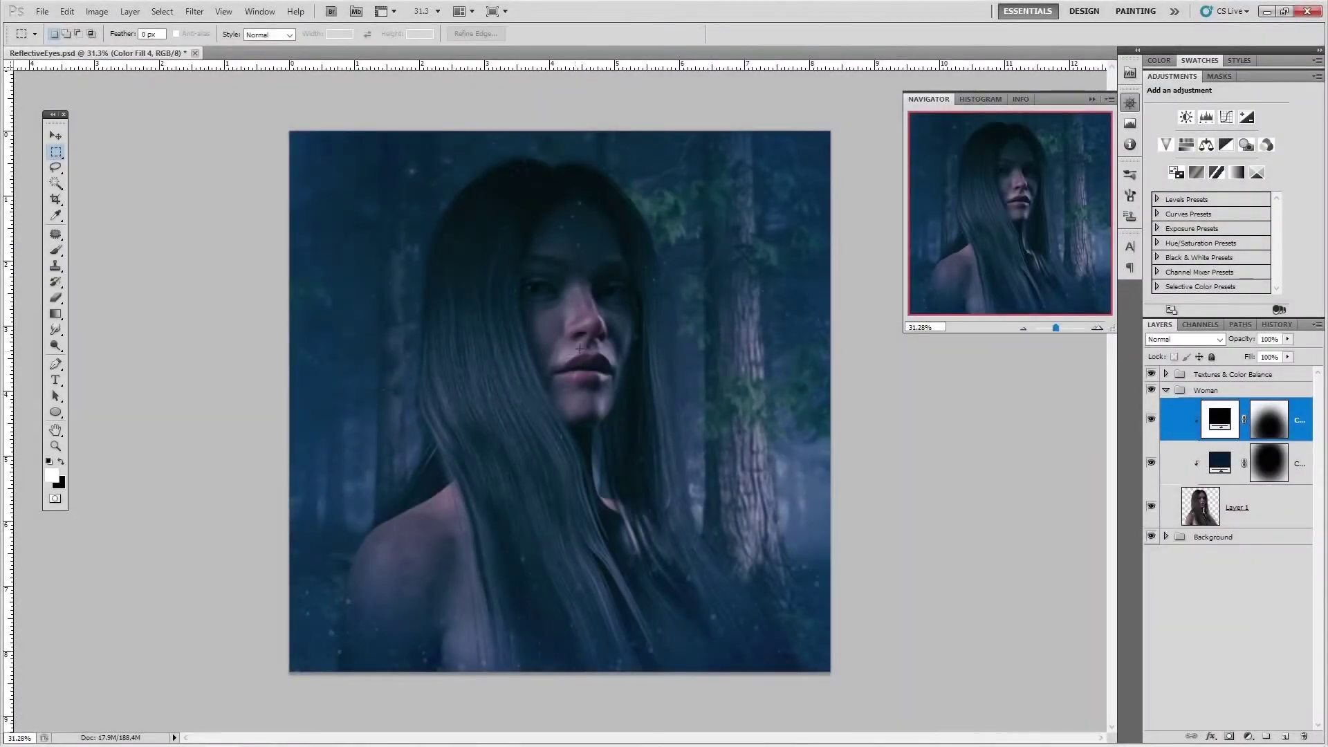
Hide and re-show the Color Fill layer to compare the darkening, then collapse the Woman group
scroll(610, 315, up, 1)
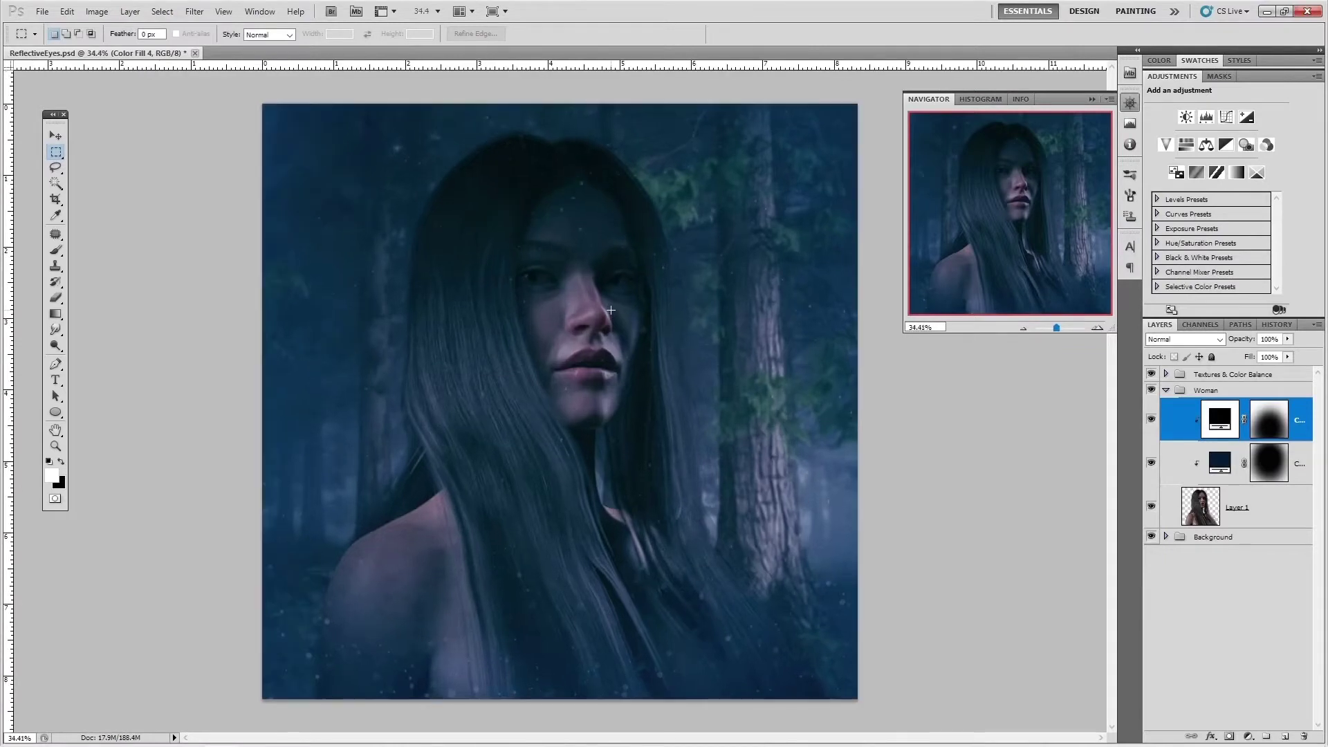
scroll(570, 271, down, 1)
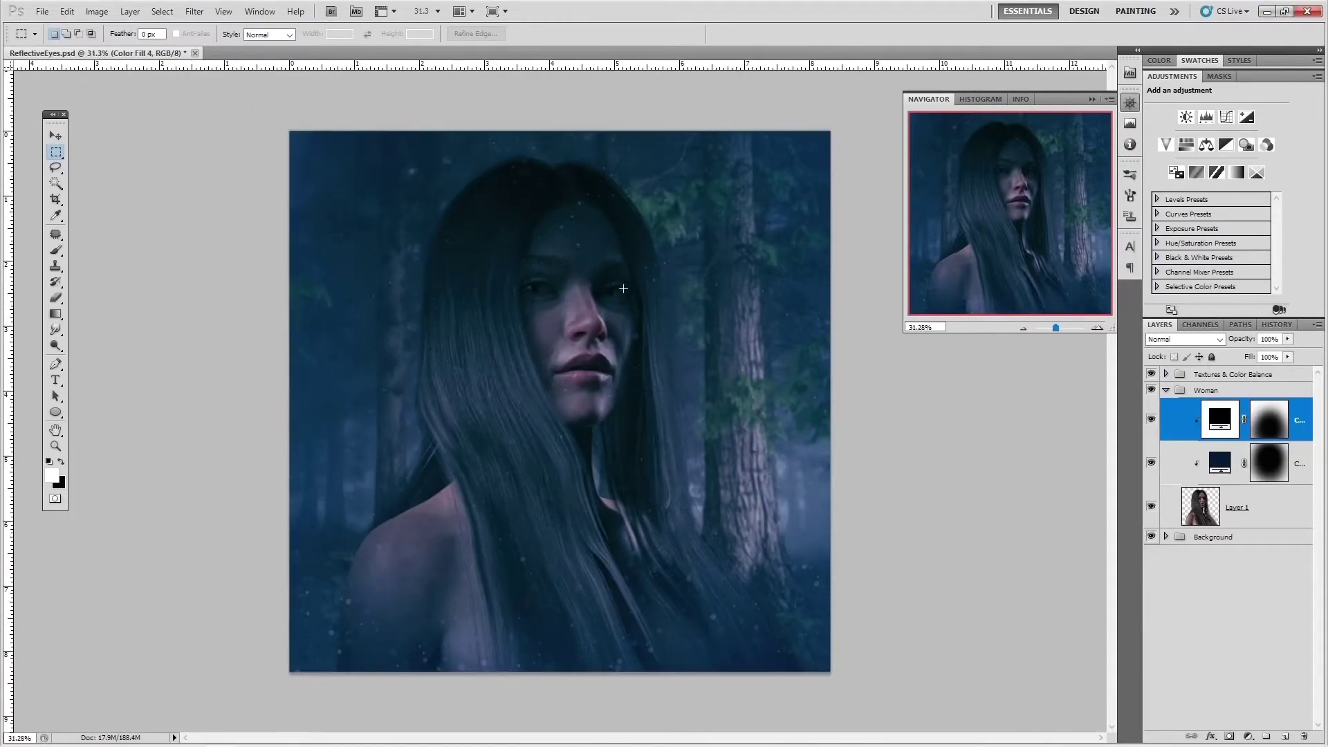
scroll(602, 350, up, 1)
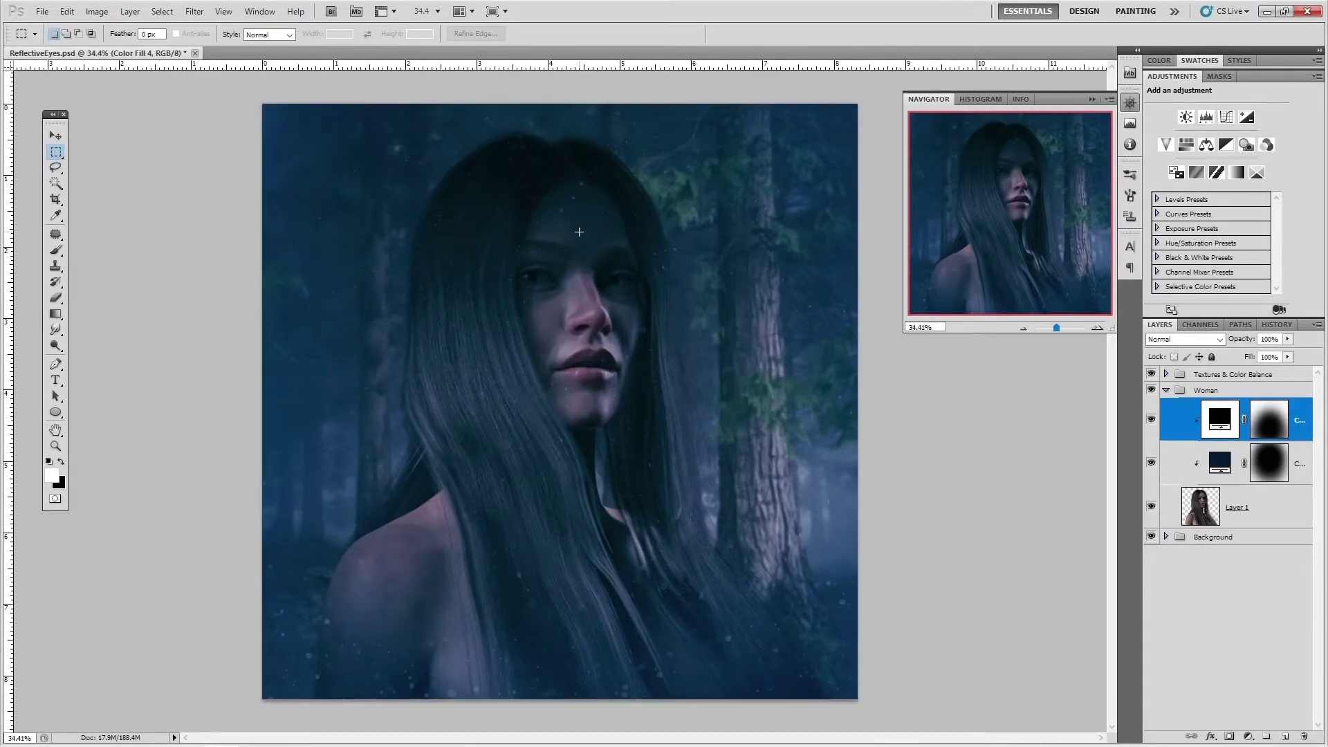
scroll(579, 232, up, 4)
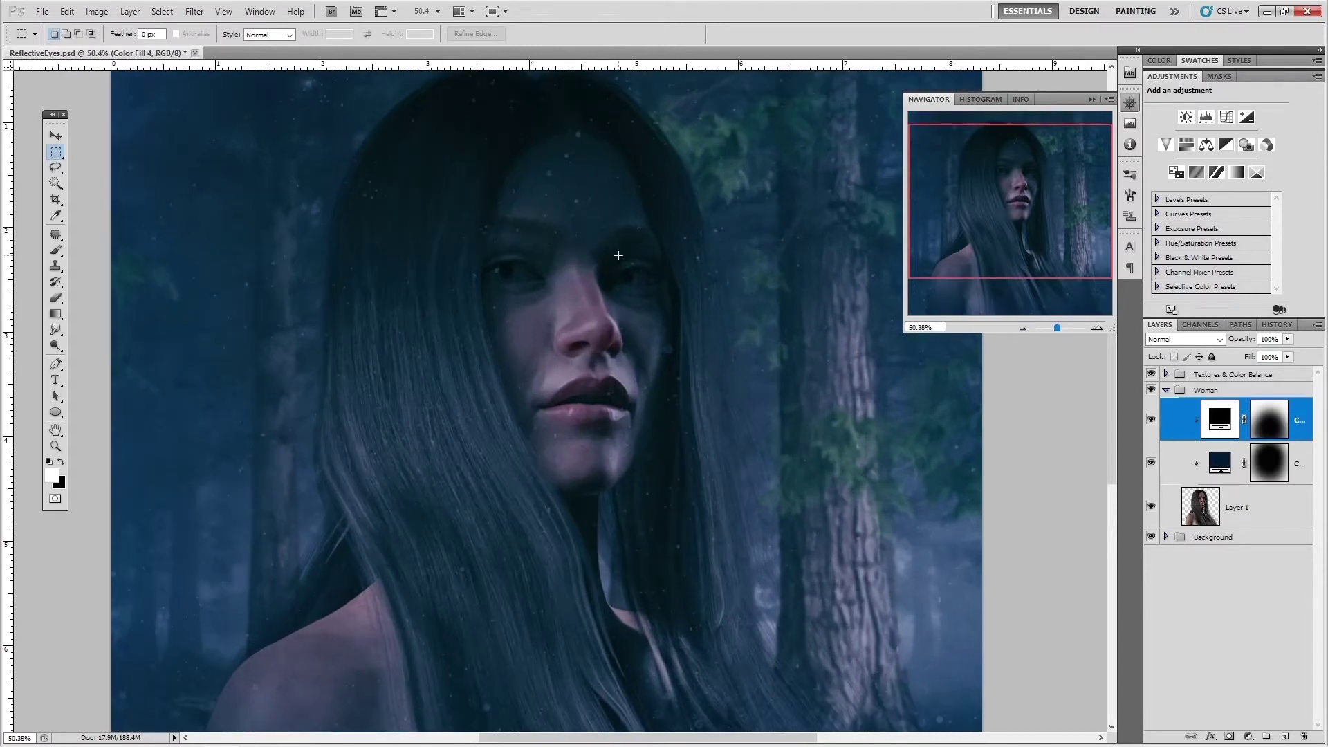
scroll(619, 256, down, 4)
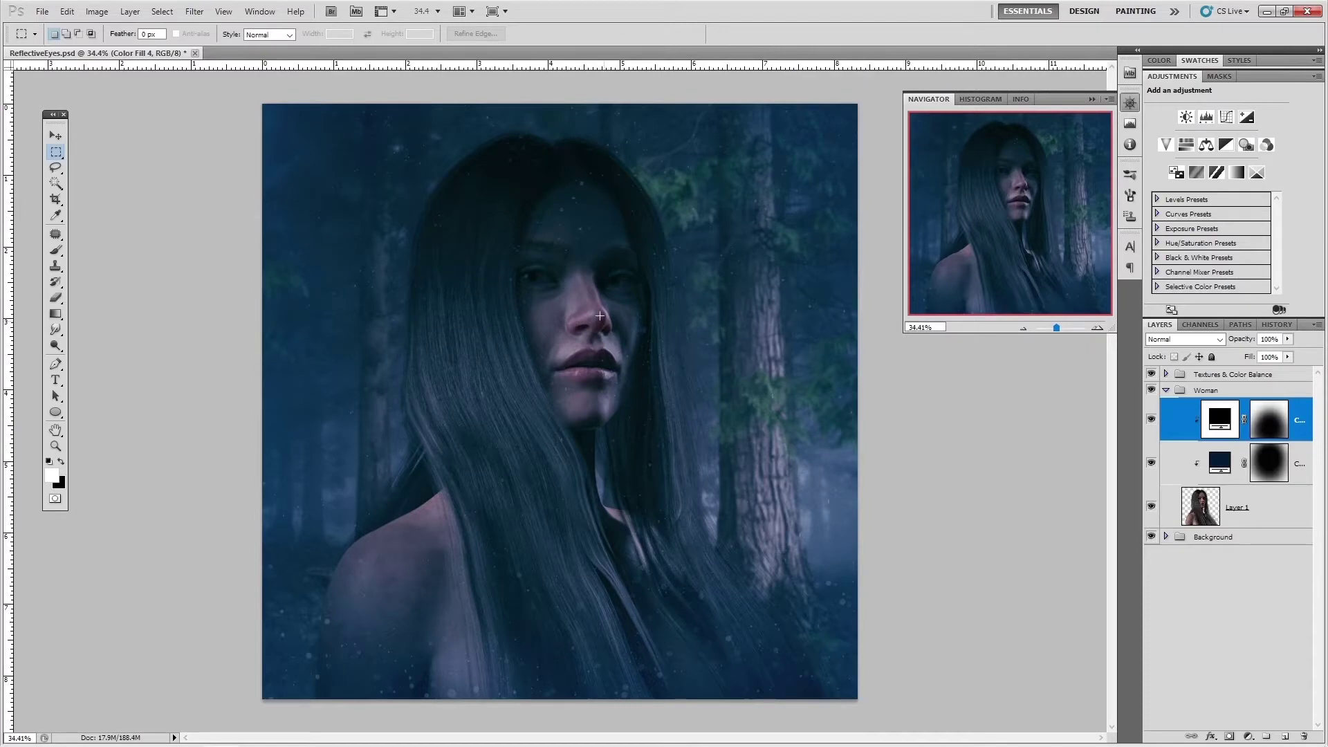
scroll(596, 308, down, 1)
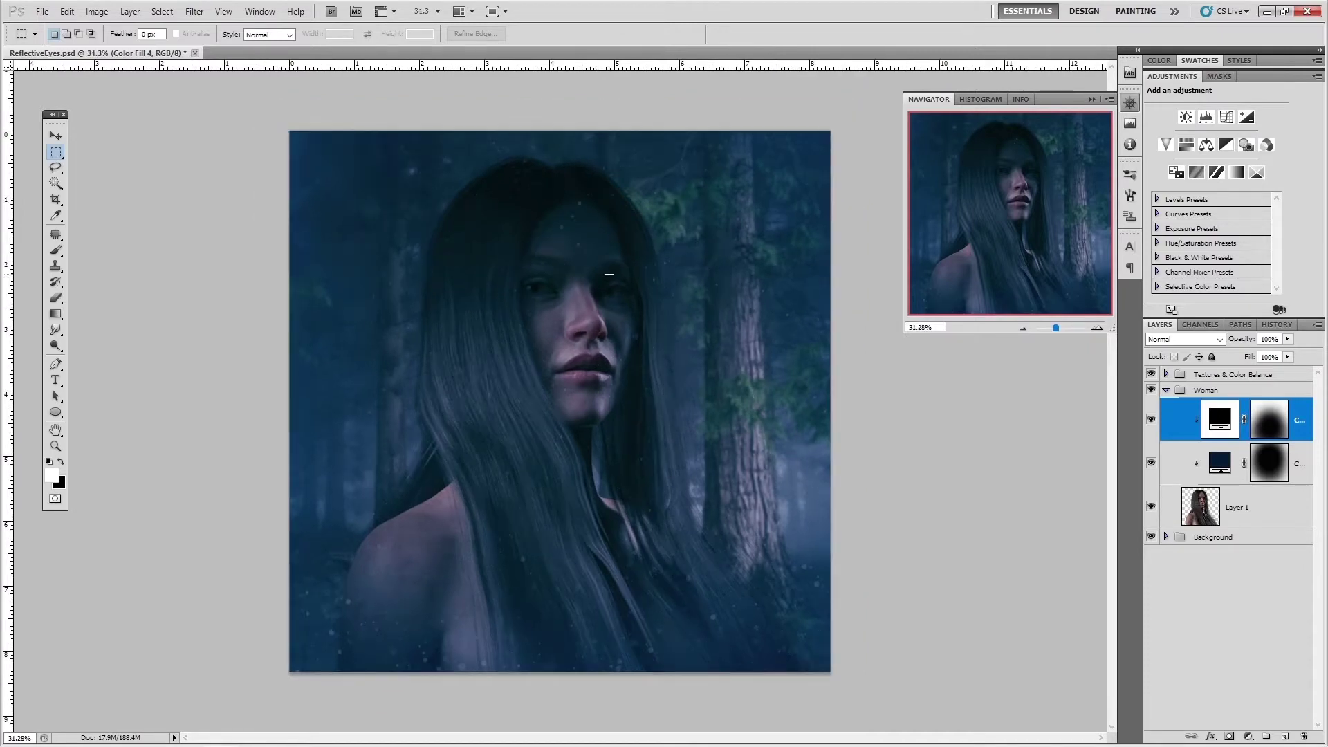
scroll(609, 274, up, 2)
scroll(609, 274, down, 1)
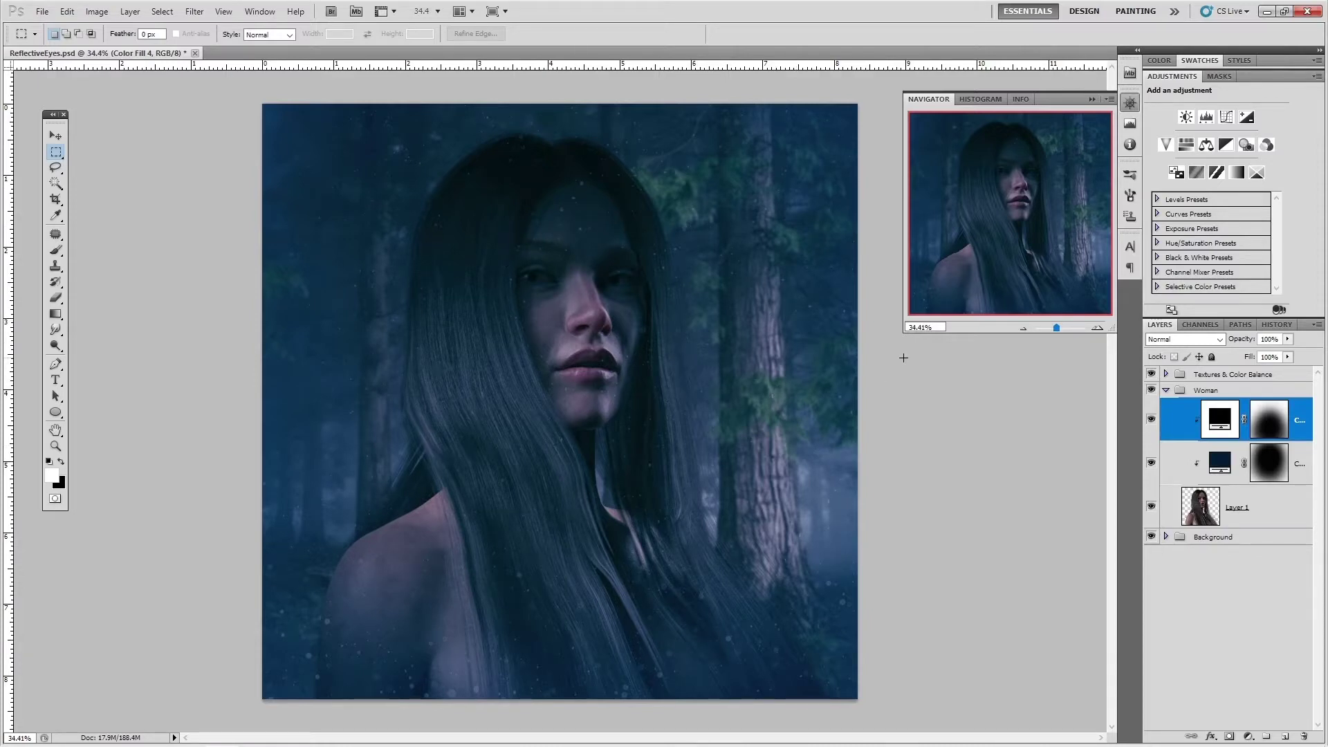
click(1152, 421)
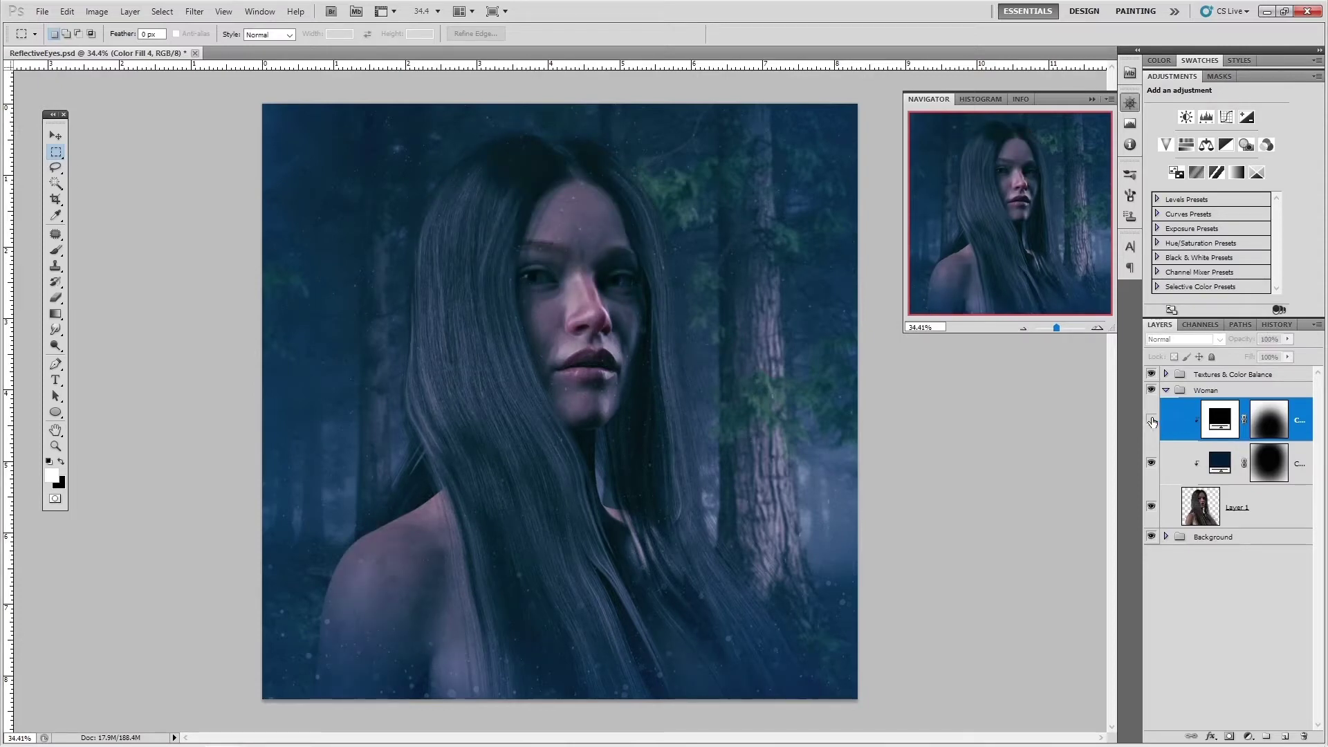
click(1152, 422)
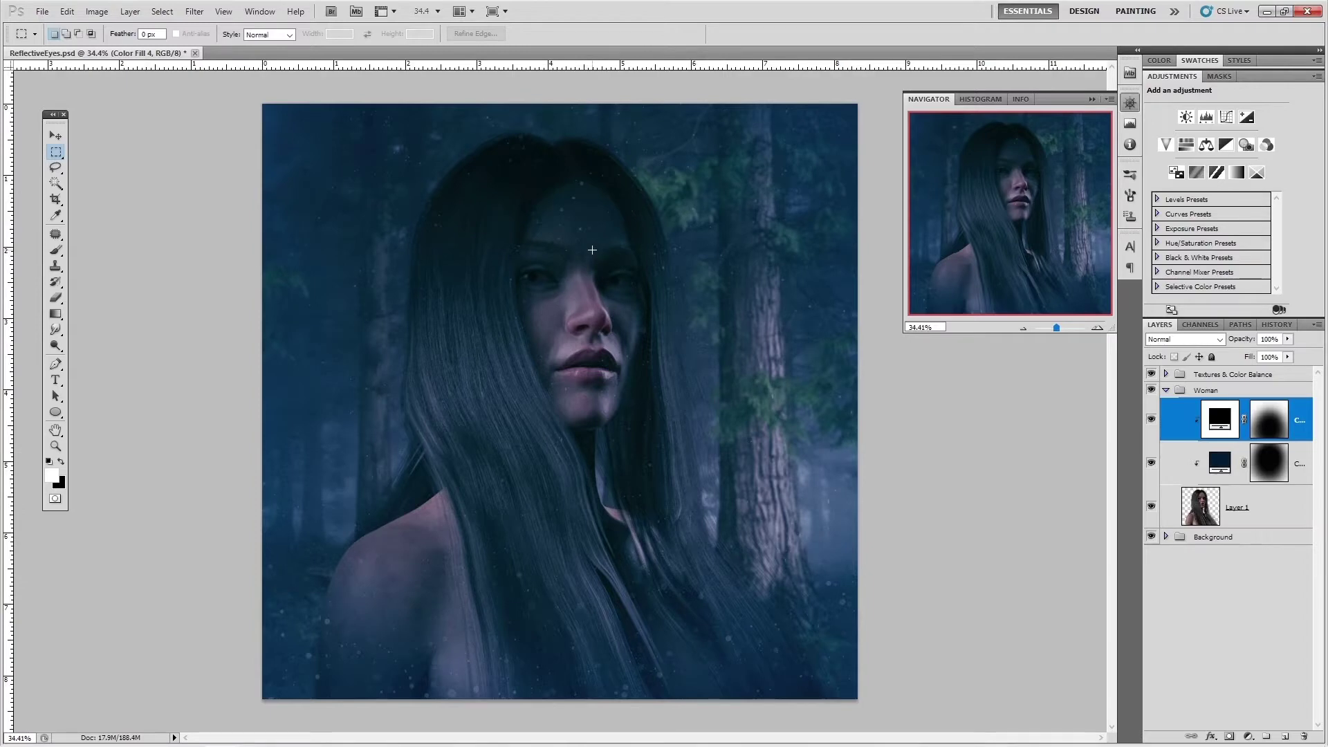
scroll(592, 250, up, 2)
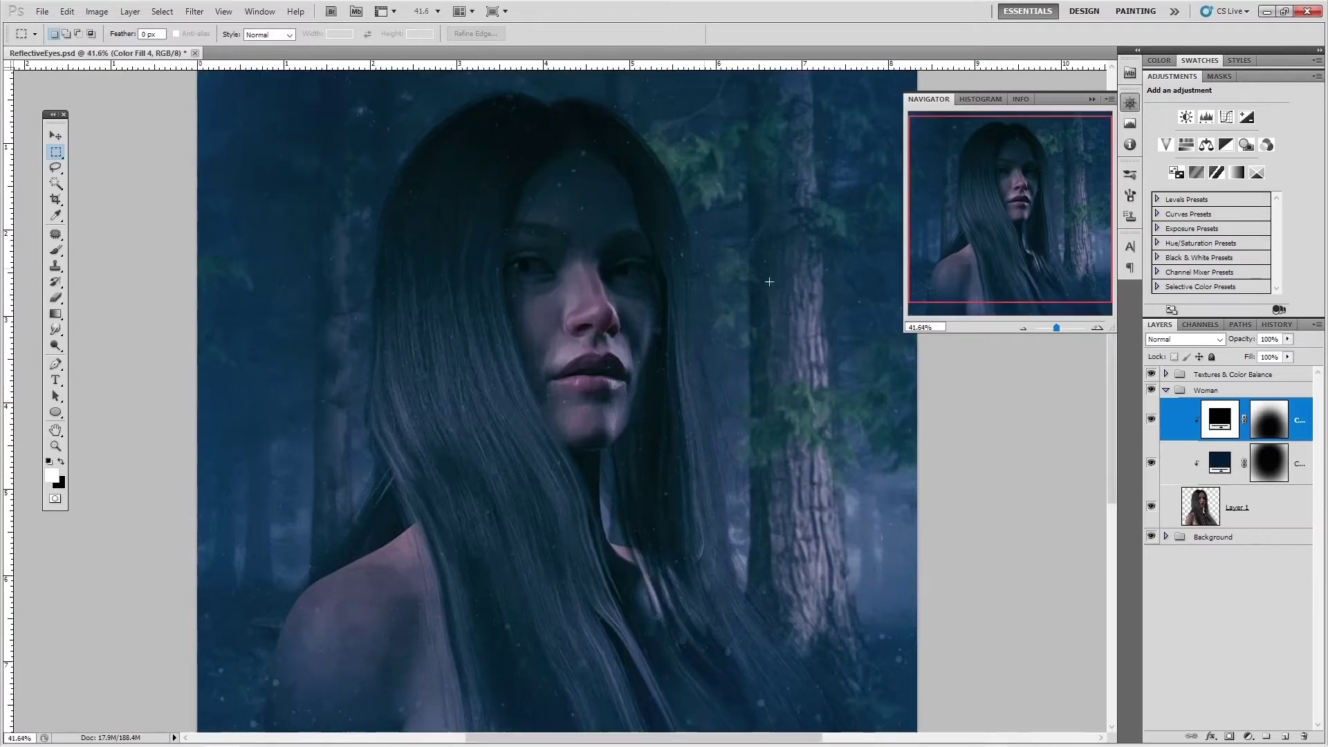
click(1166, 388)
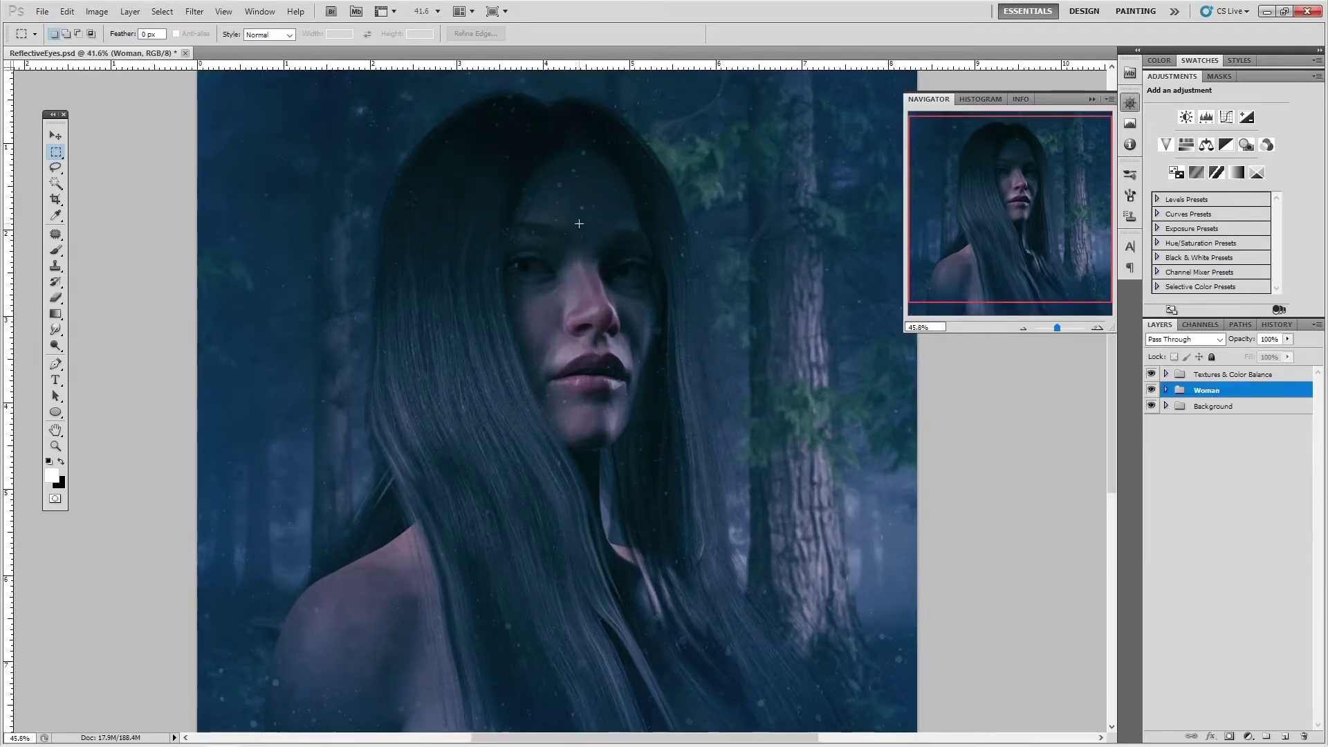
Draw a white circle with the Ellipse tool on the woman's cheek
scroll(560, 245, up, 1)
scroll(569, 285, up, 2)
scroll(569, 285, up, 2)
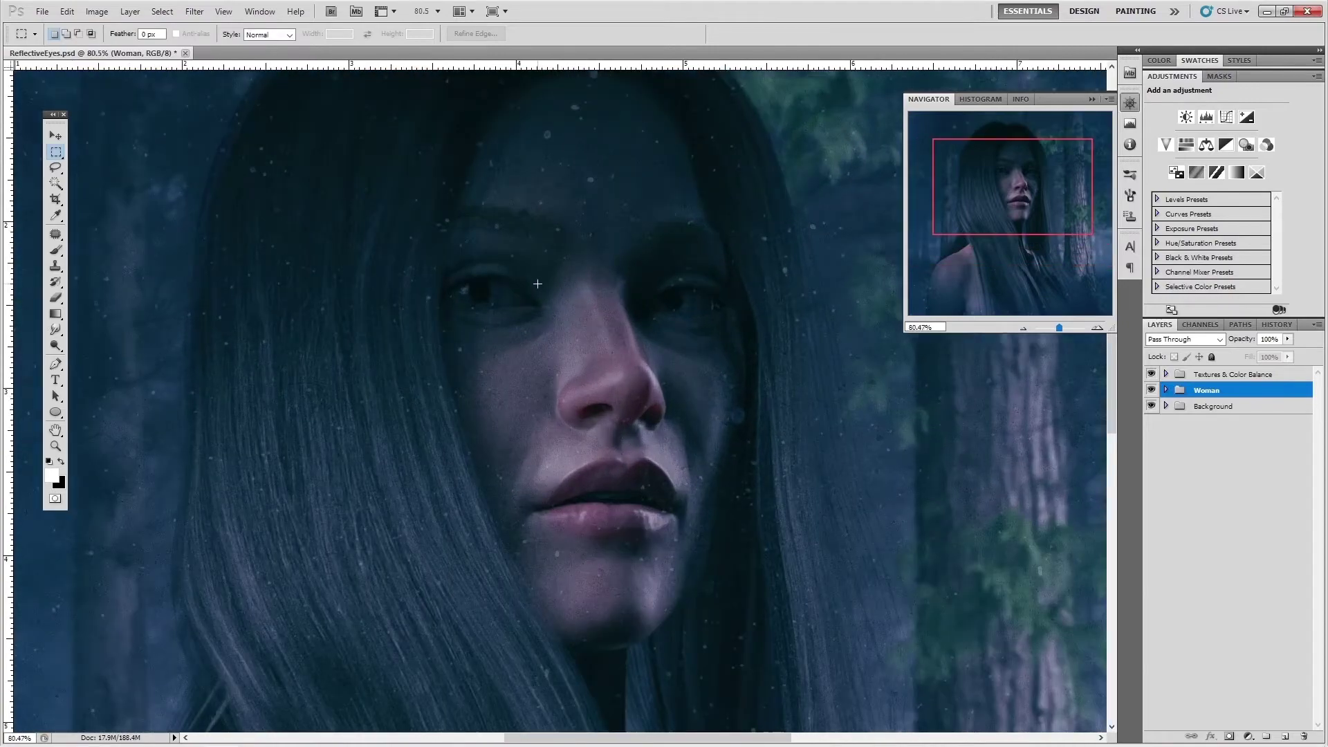
scroll(555, 283, up, 1)
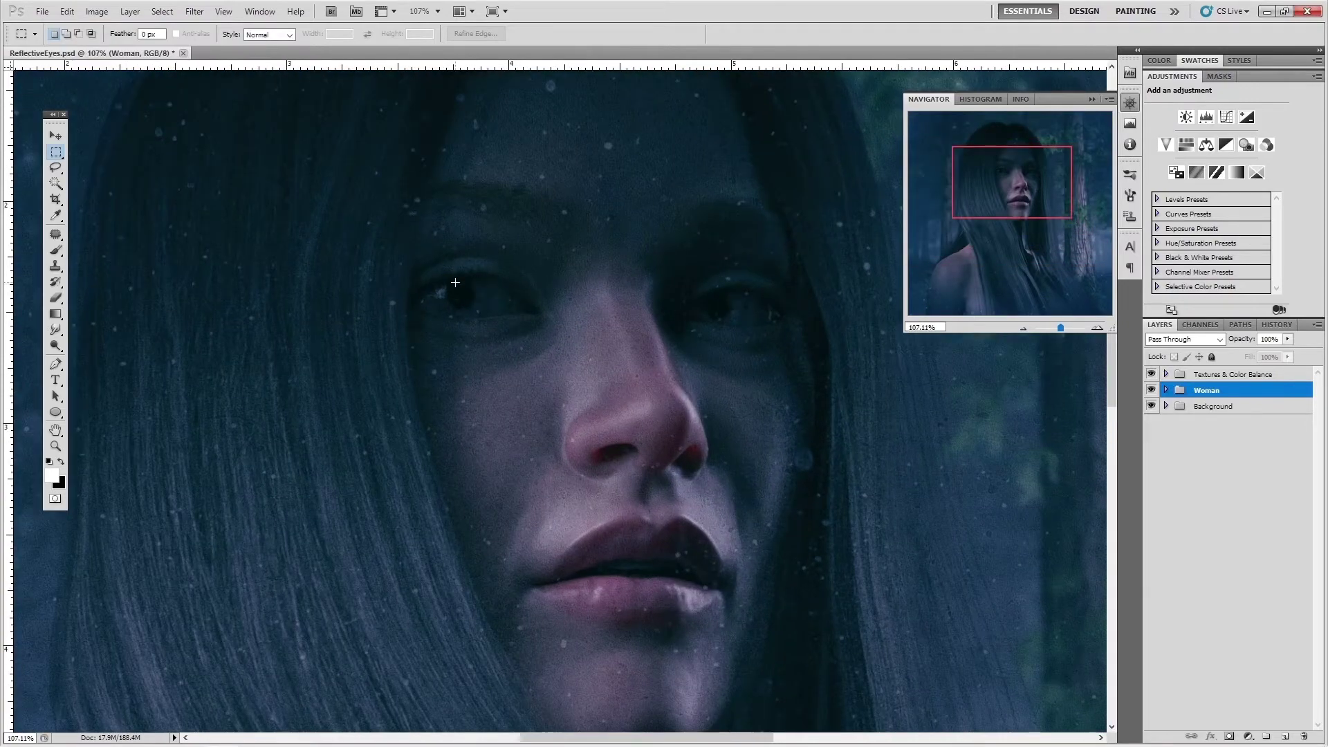
scroll(456, 283, up, 1)
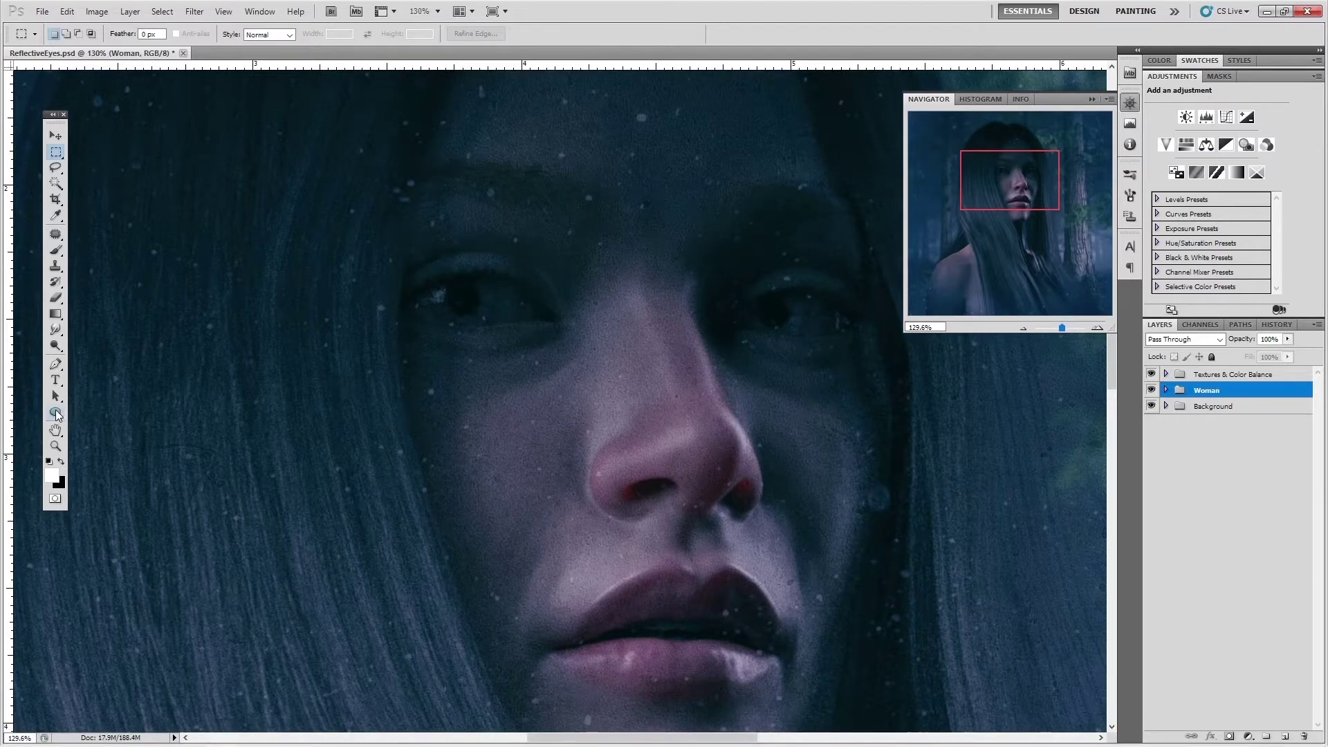
click(56, 413)
drag(401, 345, 466, 303)
Move the circle onto the left eye and scale it down to about 89.58%
click(56, 135)
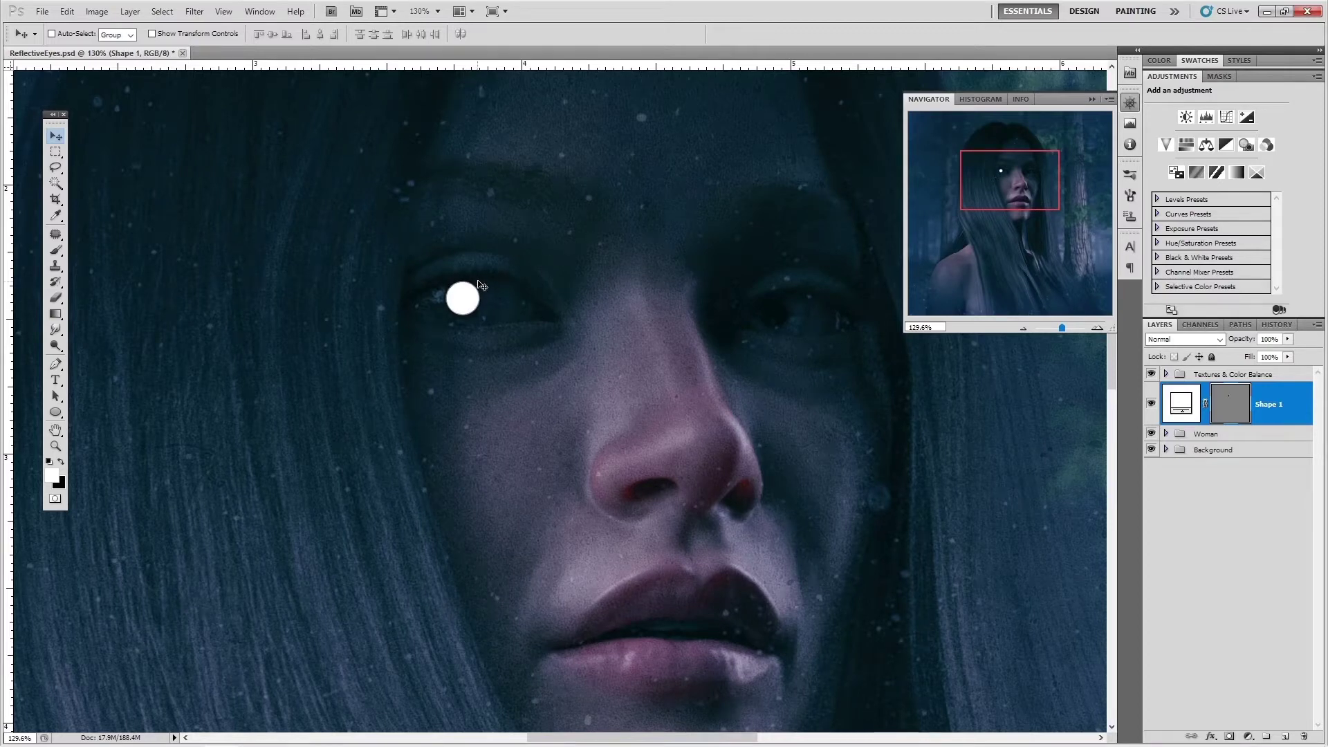
key(ctrl+t)
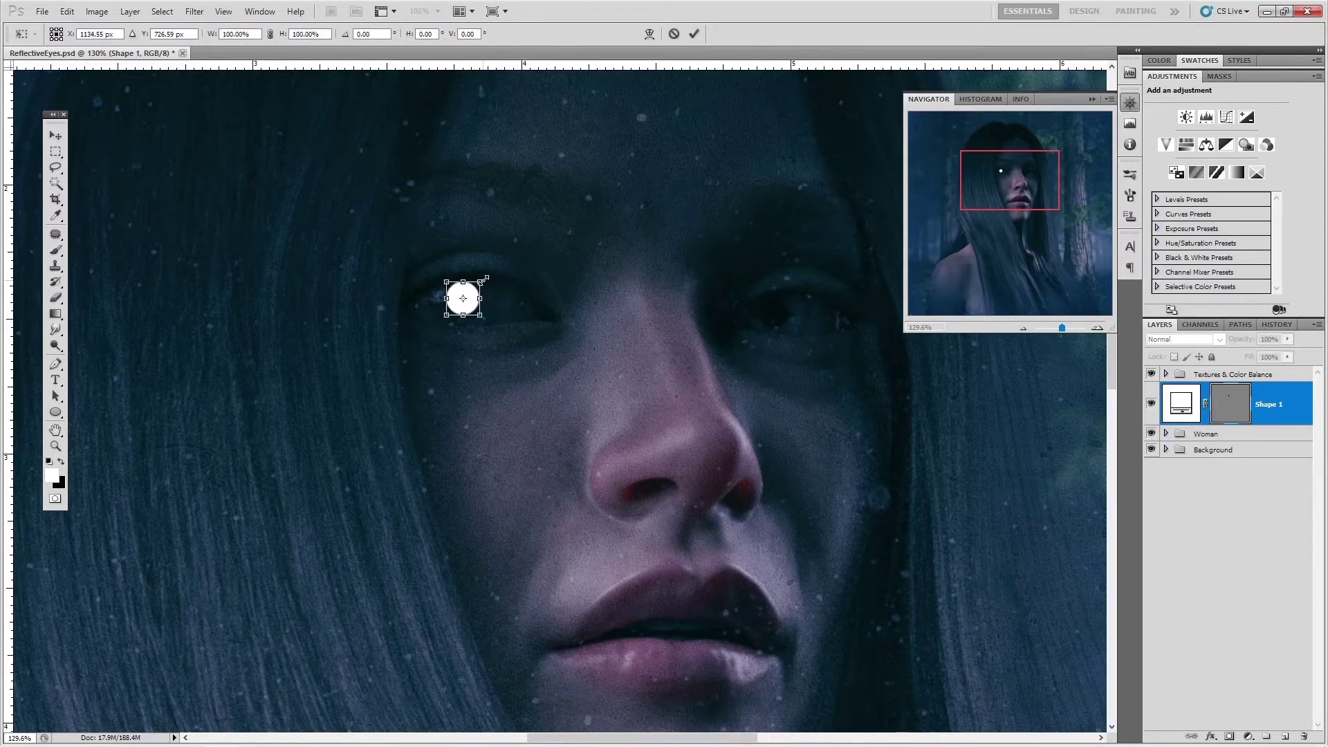
drag(483, 279, 478, 283)
key(Return)
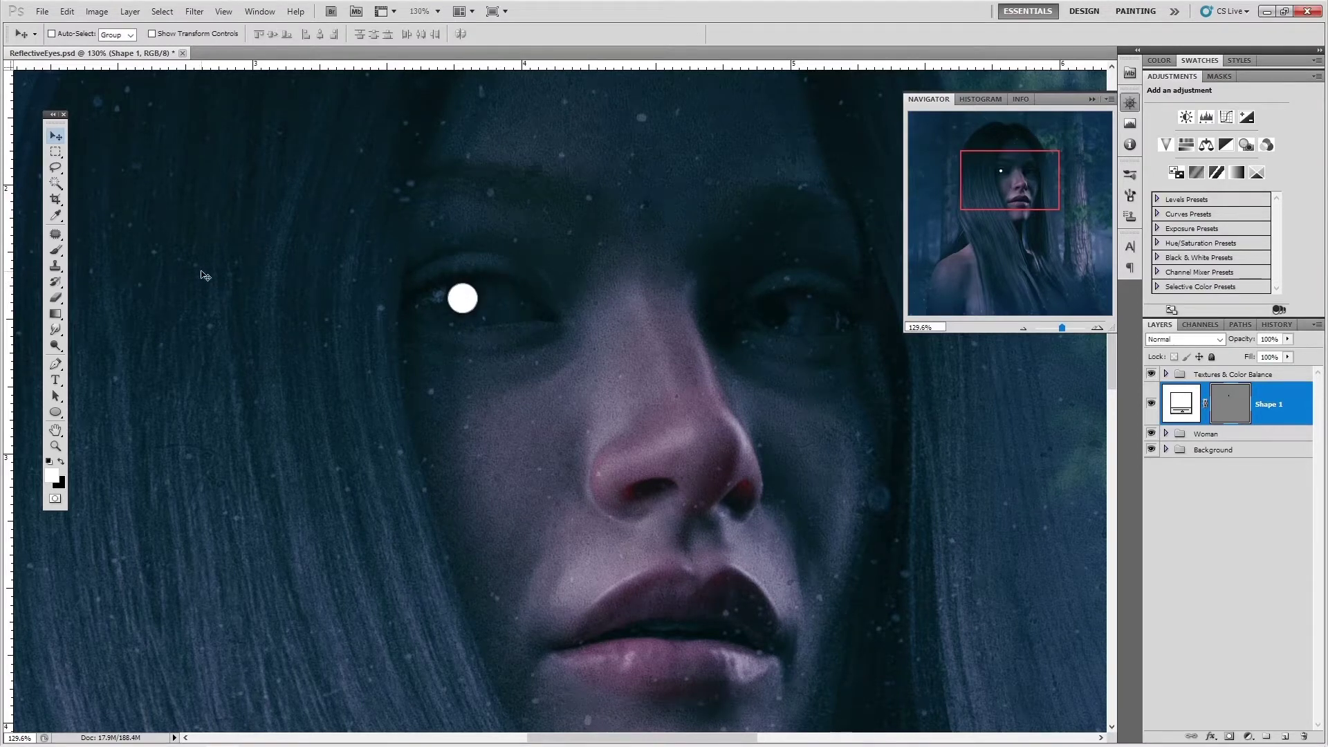
Add a Gradient Overlay to Shape 1 and start editing the gradient's black start stop colour
double_click(1295, 398)
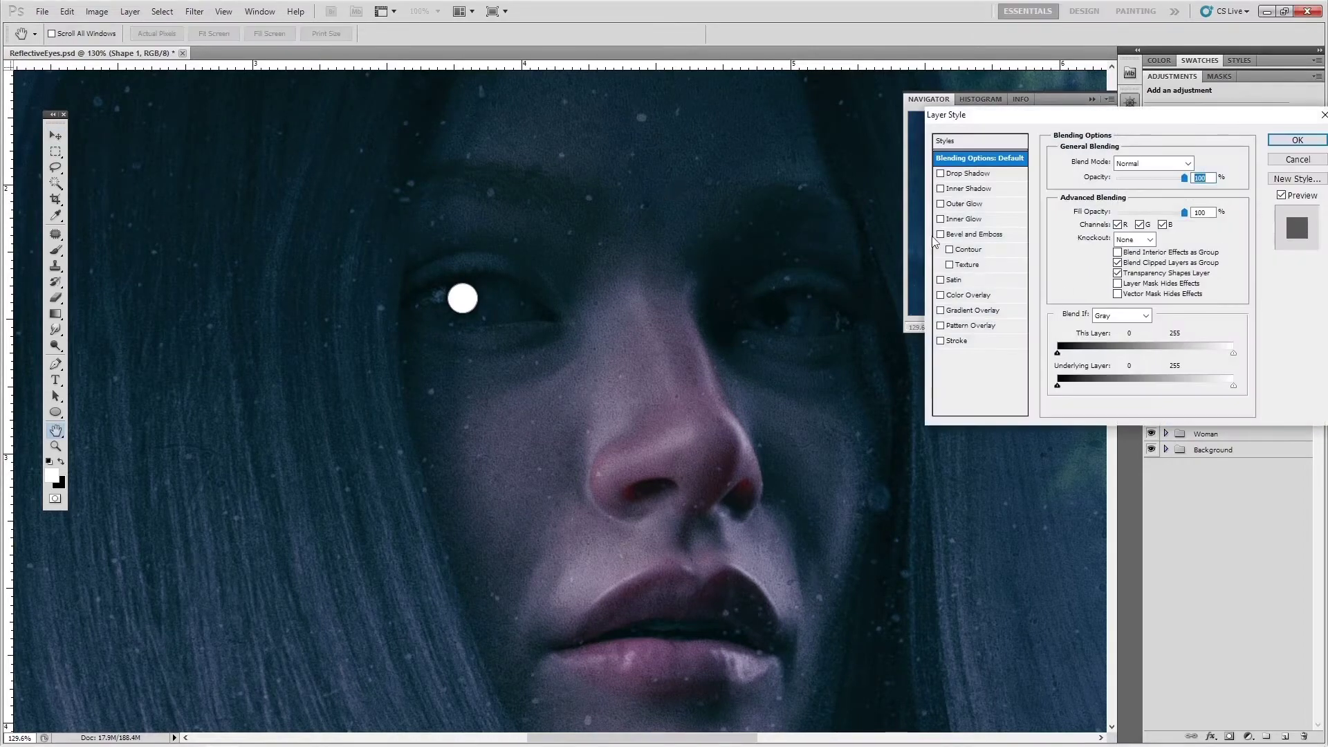
click(986, 311)
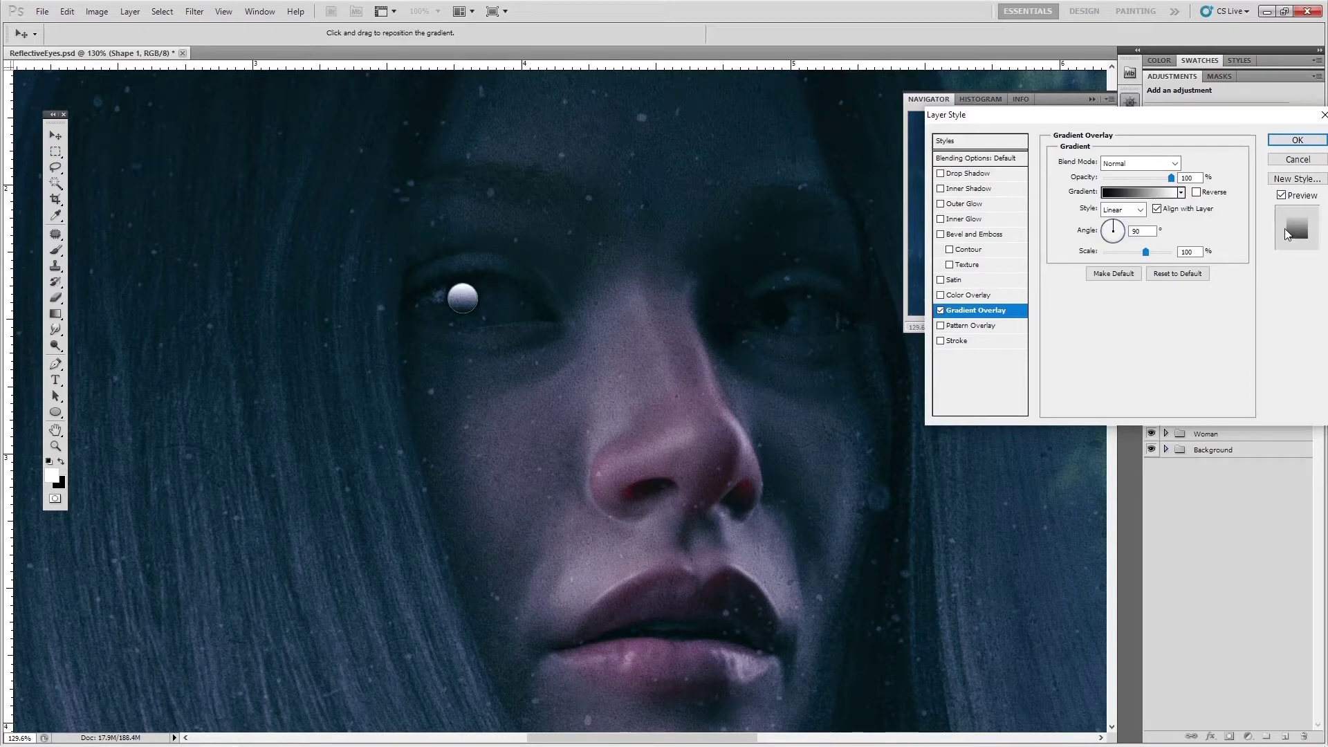
click(1144, 192)
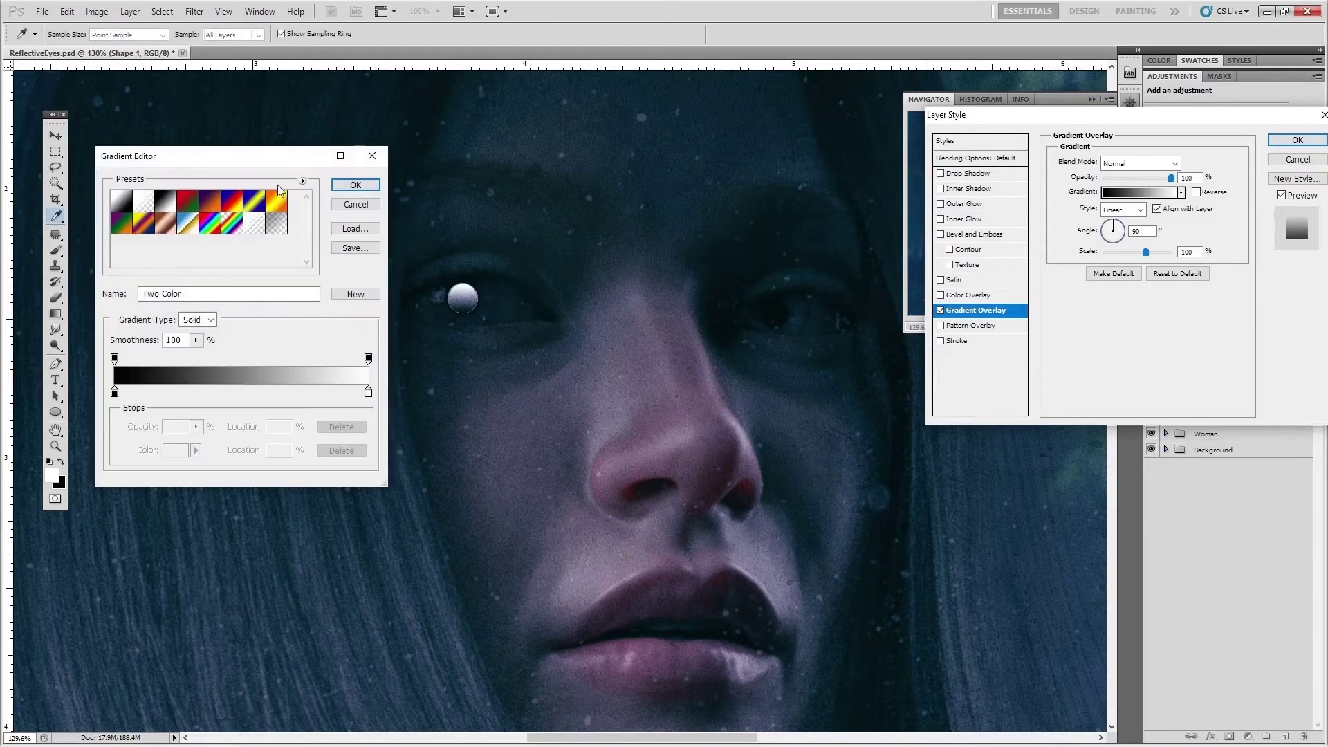
click(115, 393)
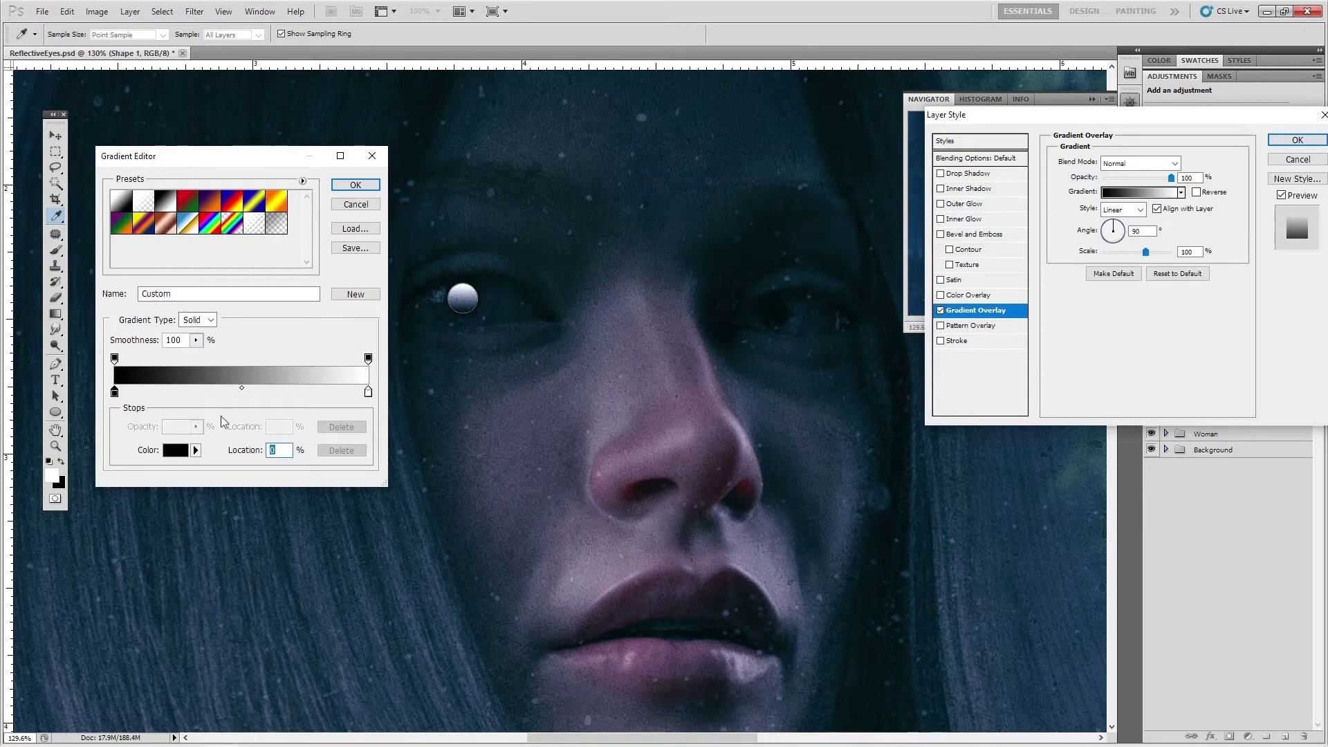
click(176, 451)
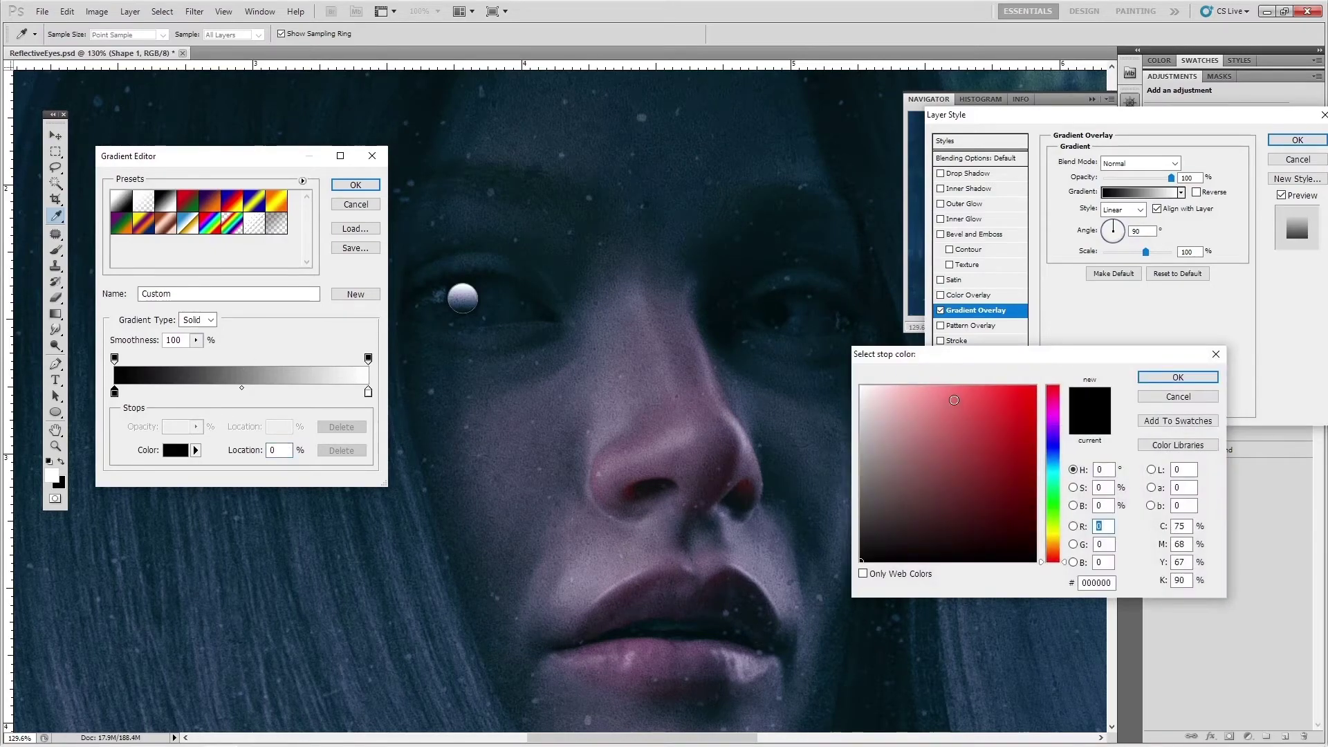
Change the start stop to a rich pink and apply the pink-to-white gradient overlay
click(955, 399)
click(943, 392)
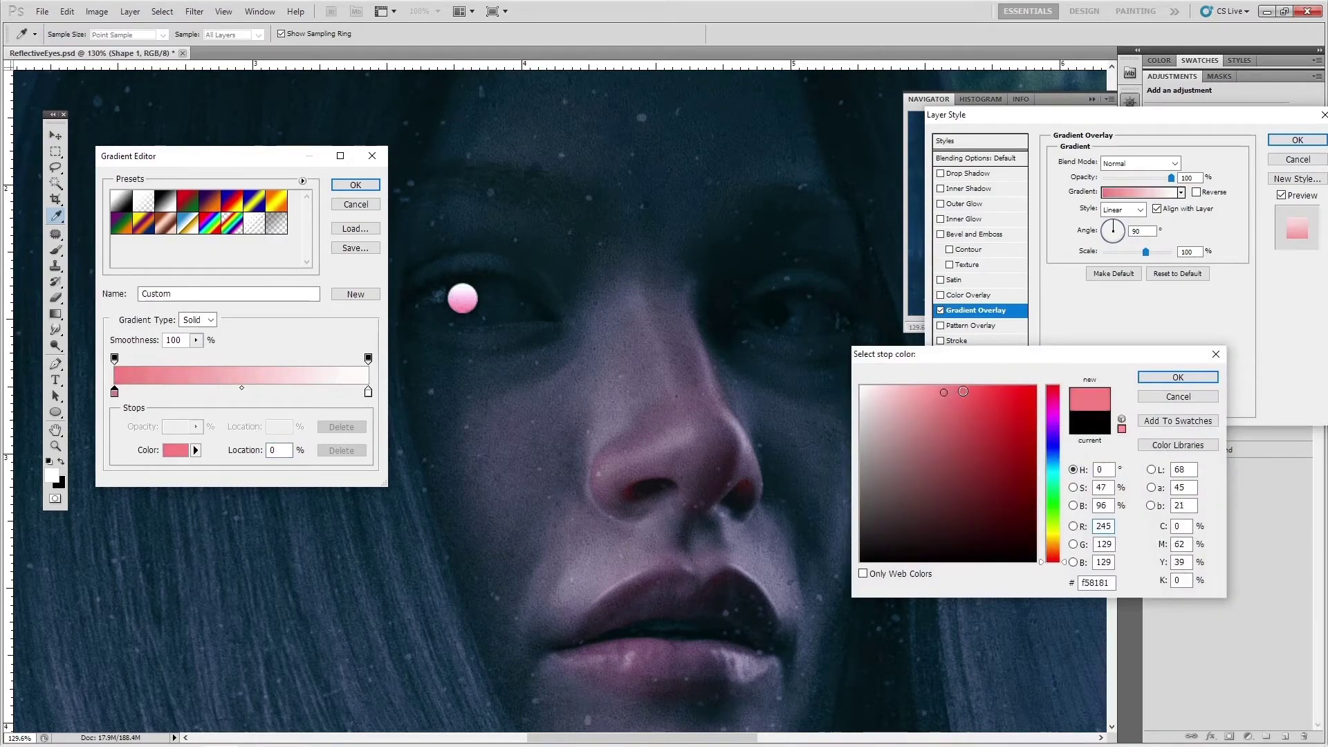
click(958, 398)
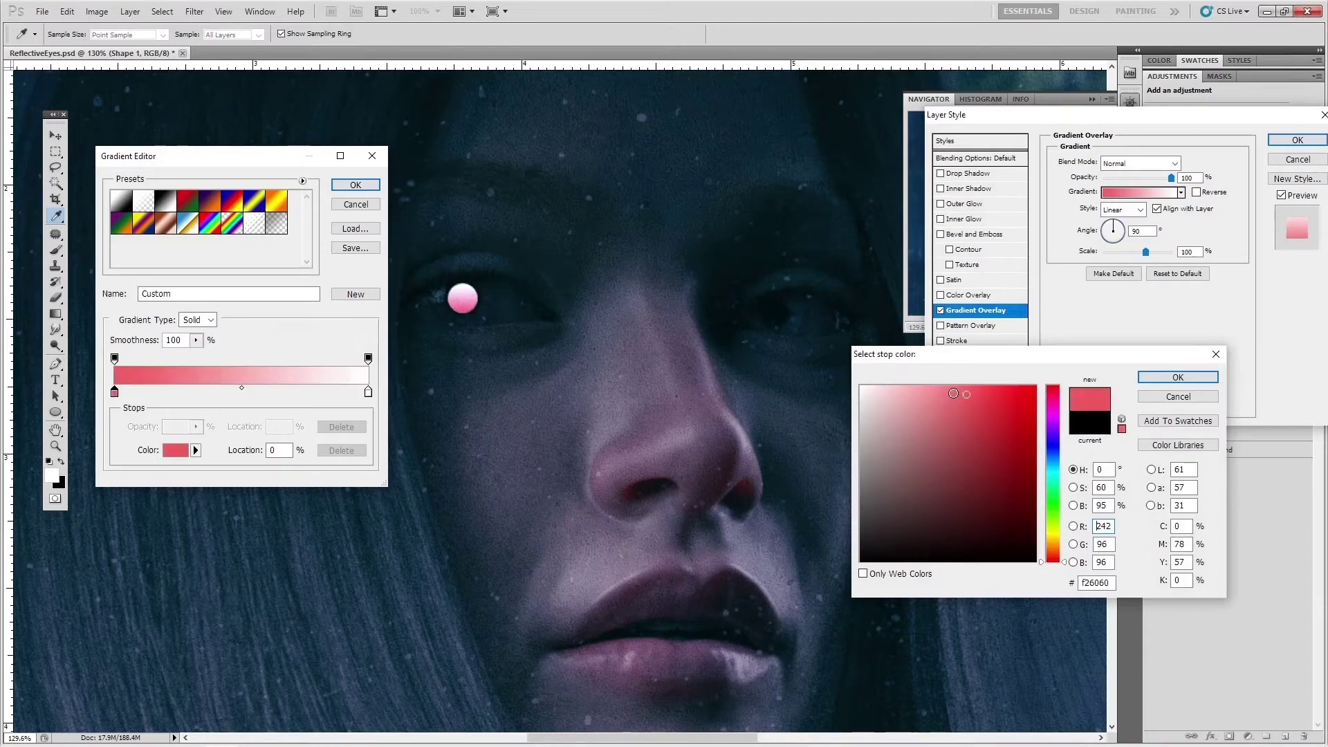
click(949, 390)
click(965, 403)
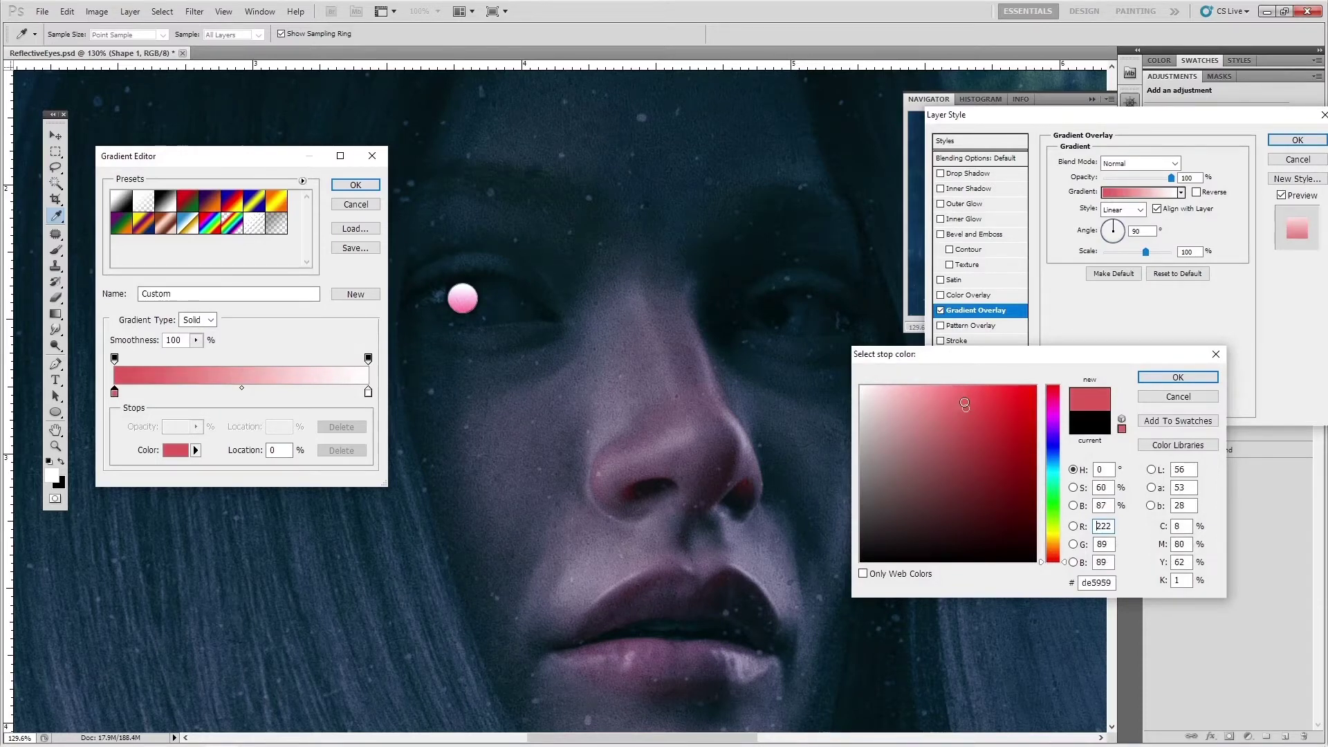
click(957, 388)
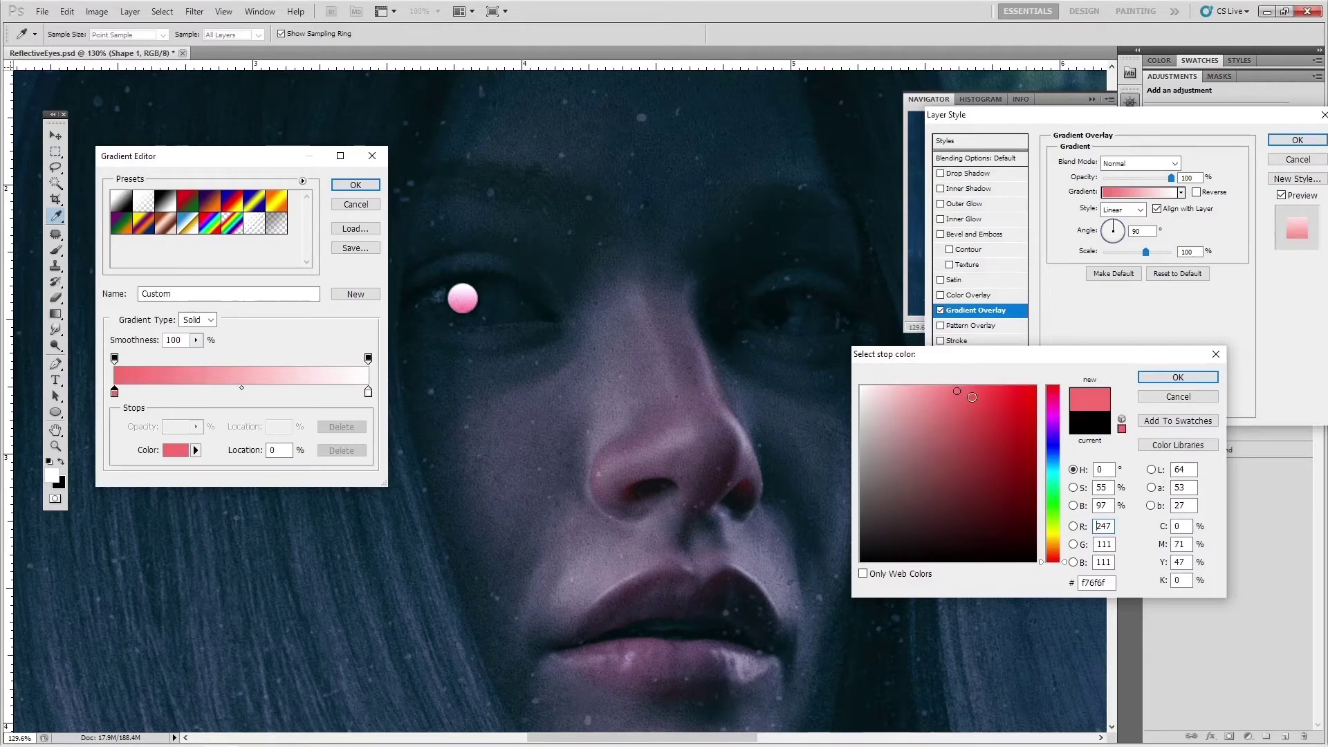
click(973, 398)
click(961, 392)
click(969, 402)
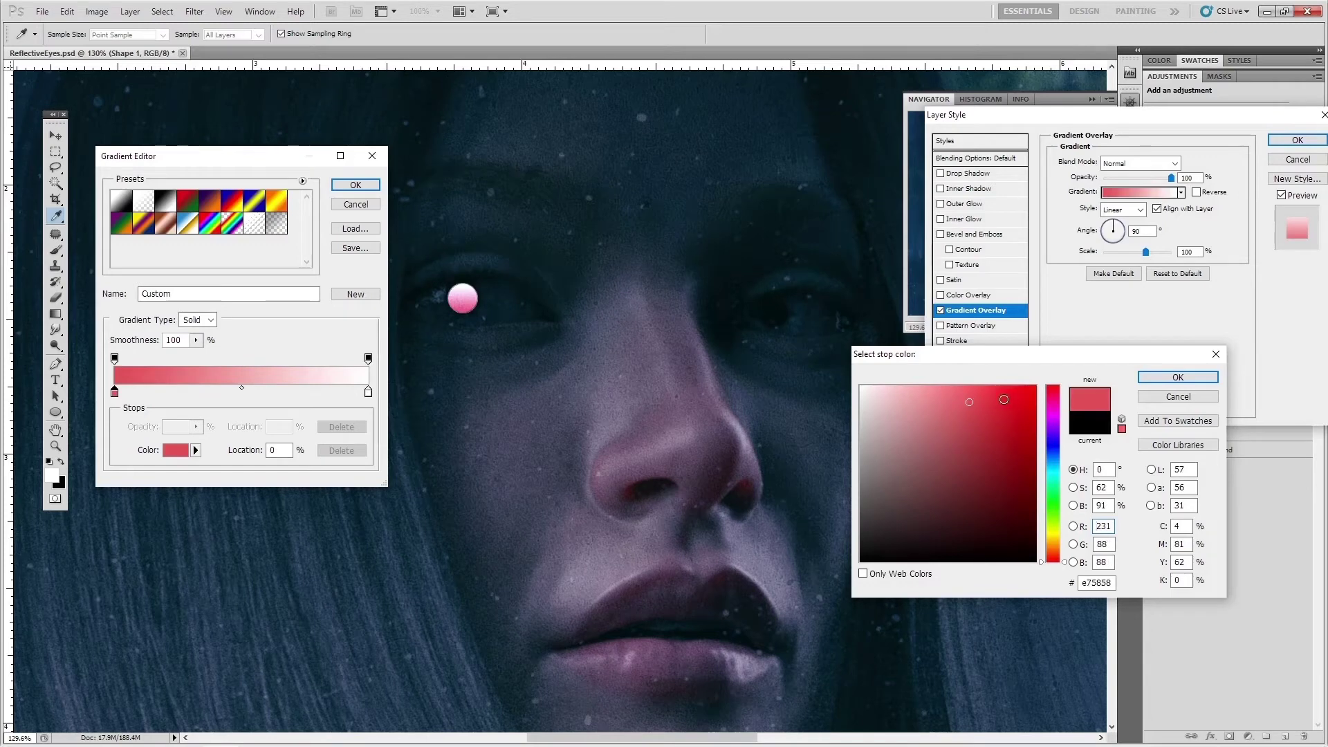
click(983, 403)
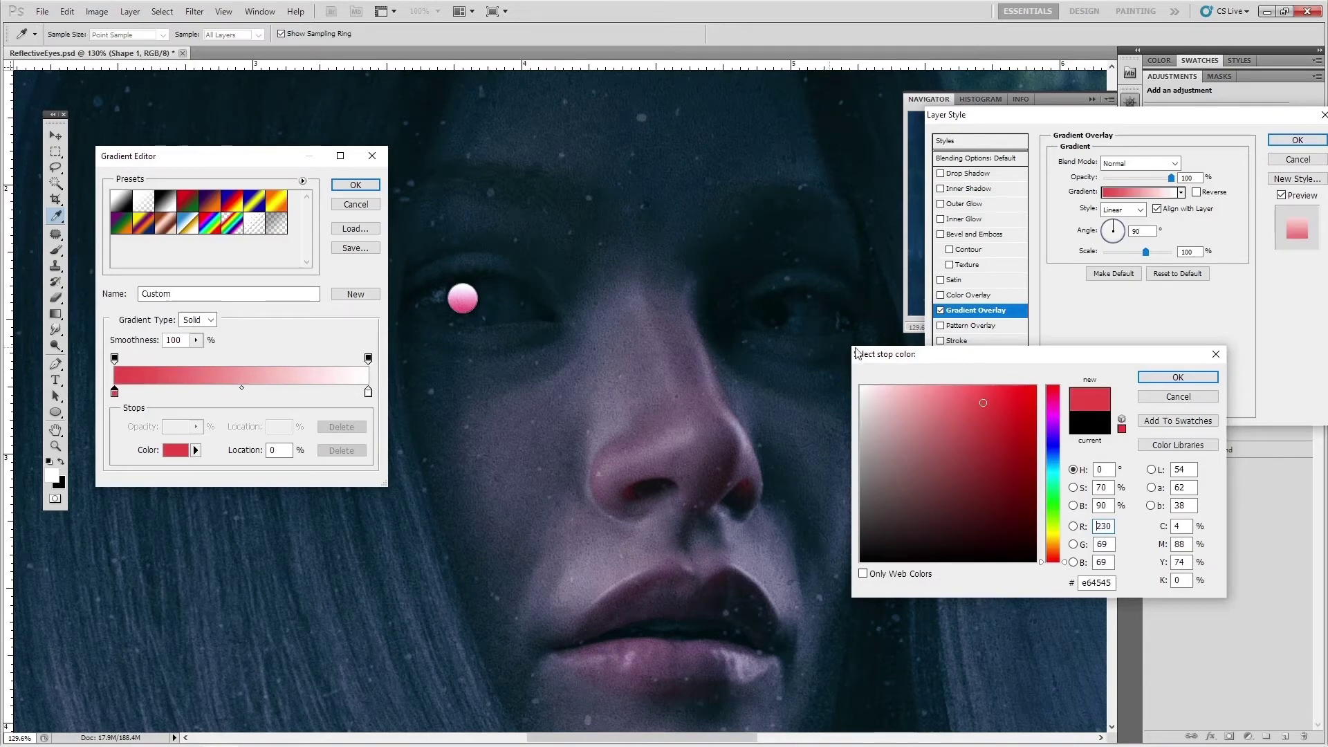
click(1165, 377)
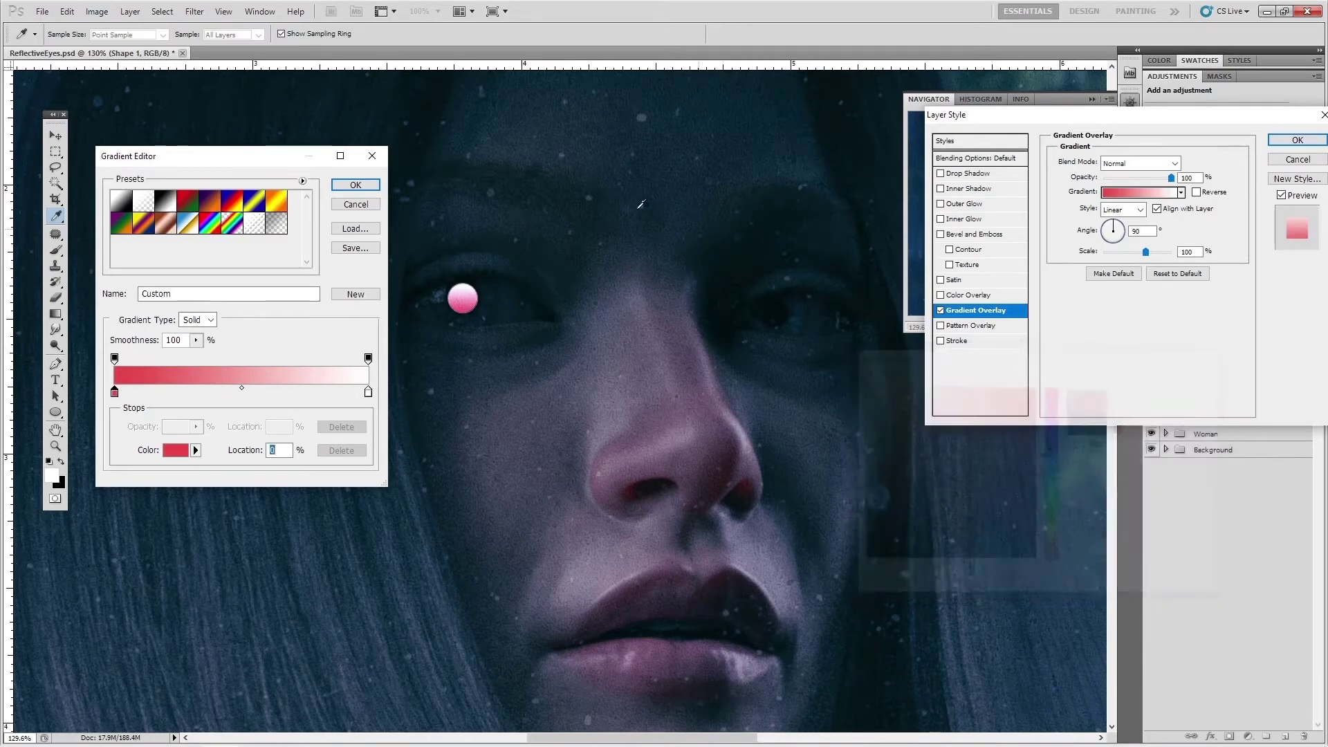
click(372, 188)
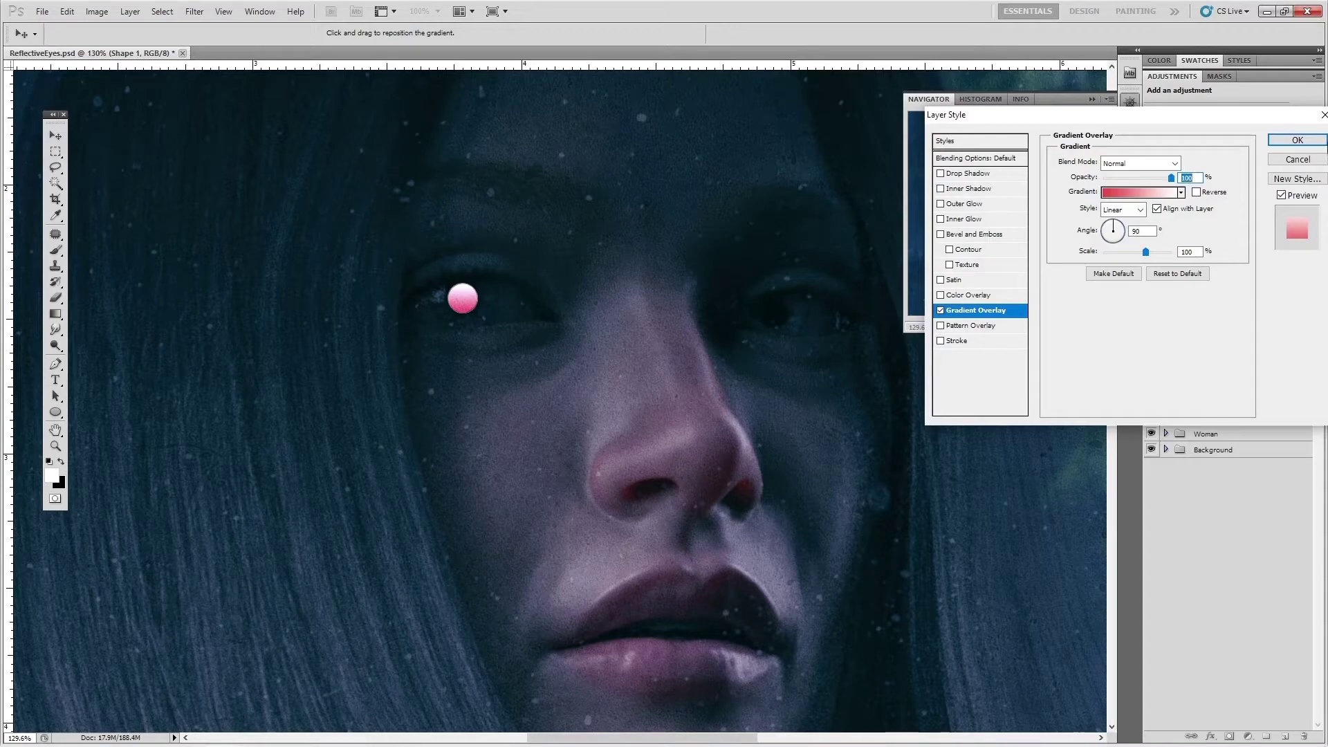
click(1282, 139)
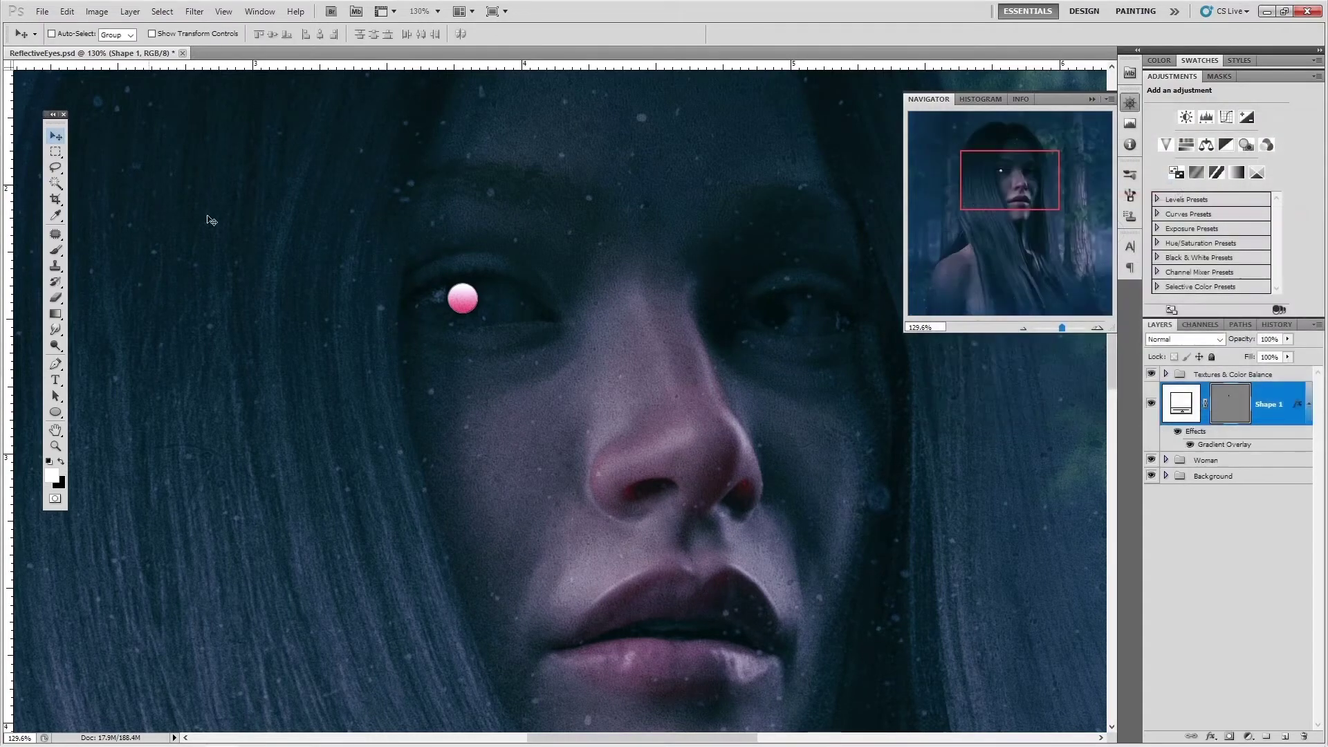
Alt-drag a copy of the pink sphere onto the right eye and nudge it up and left
drag(480, 310, 773, 318)
key(Up)
key(Up)
key(Up)
key(Left)
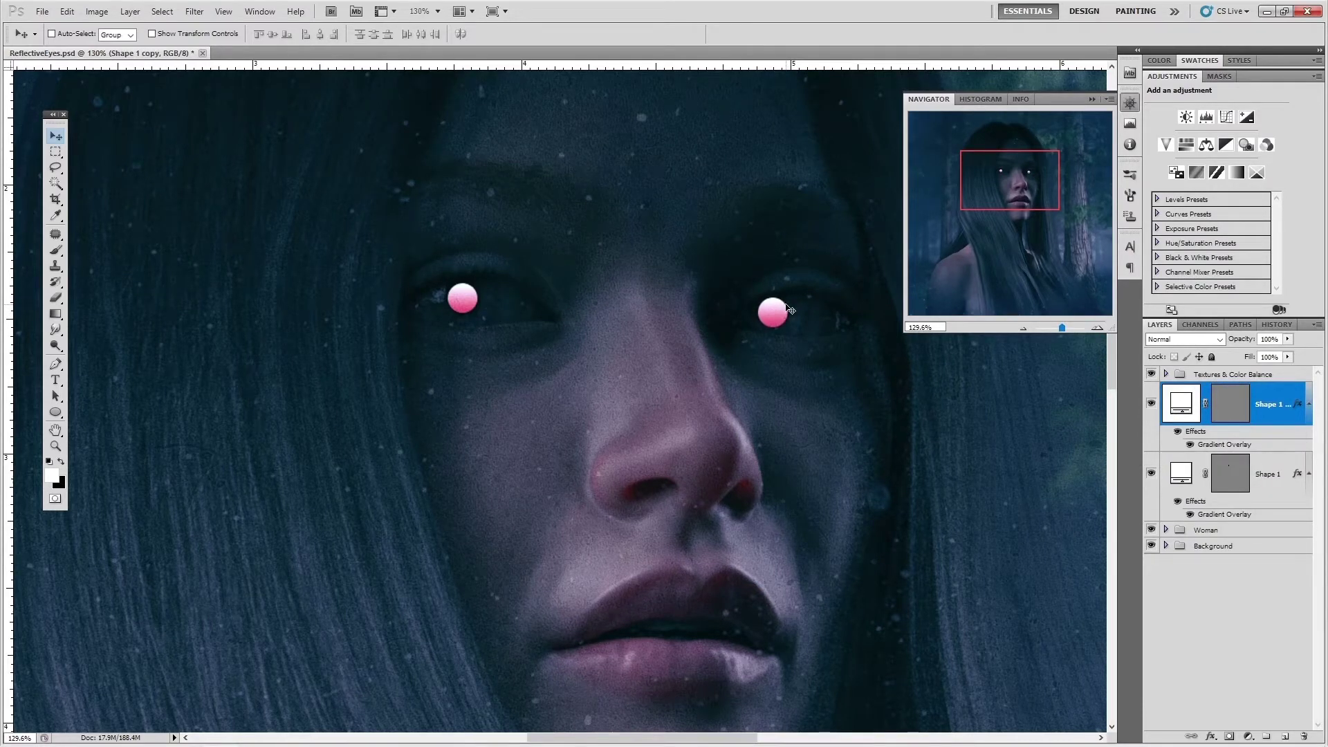
scroll(647, 317, down, 5)
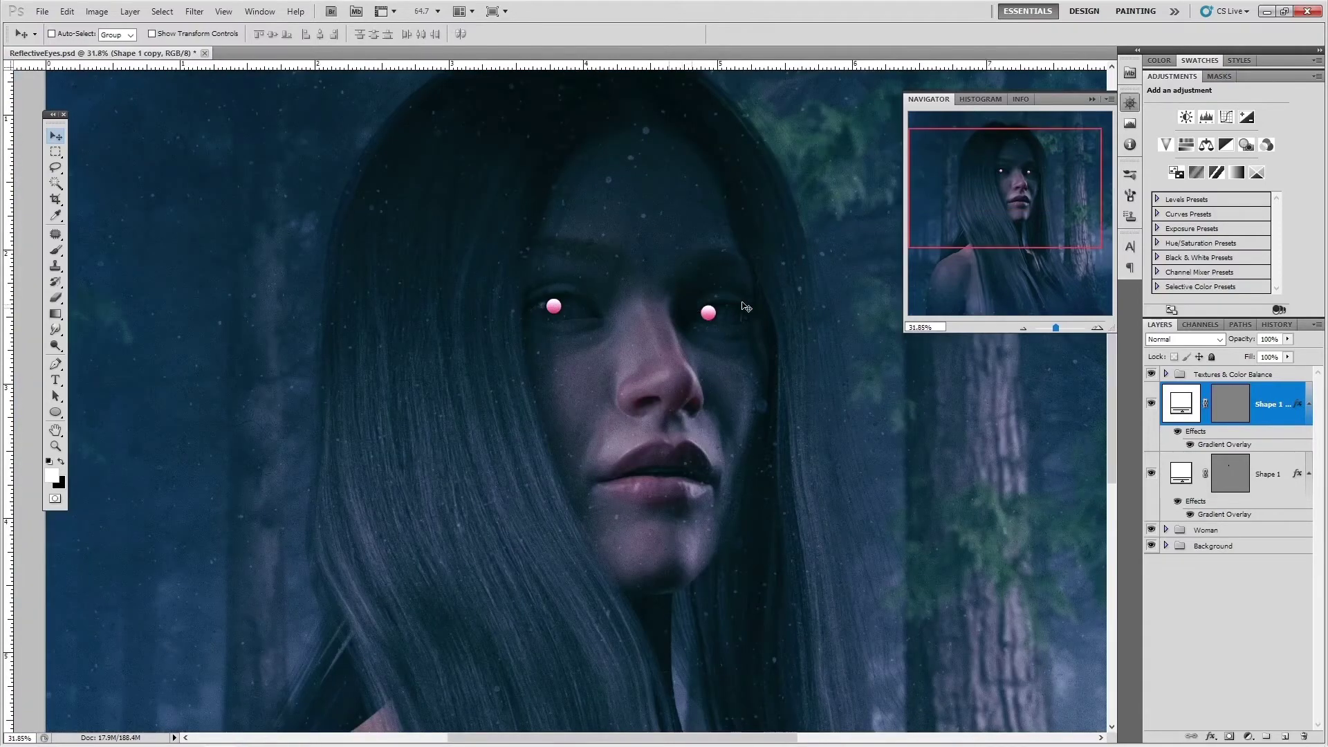
scroll(647, 316, down, 3)
scroll(636, 266, up, 4)
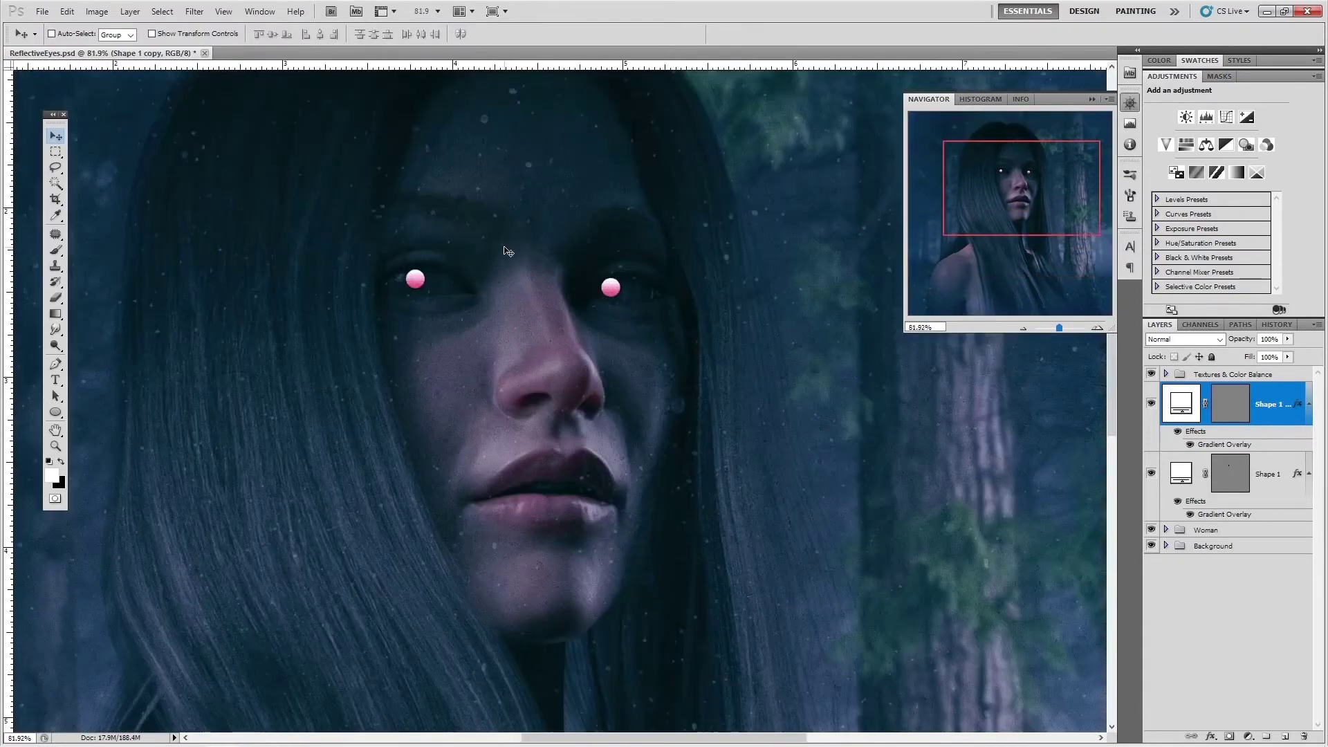
scroll(508, 251, up, 2)
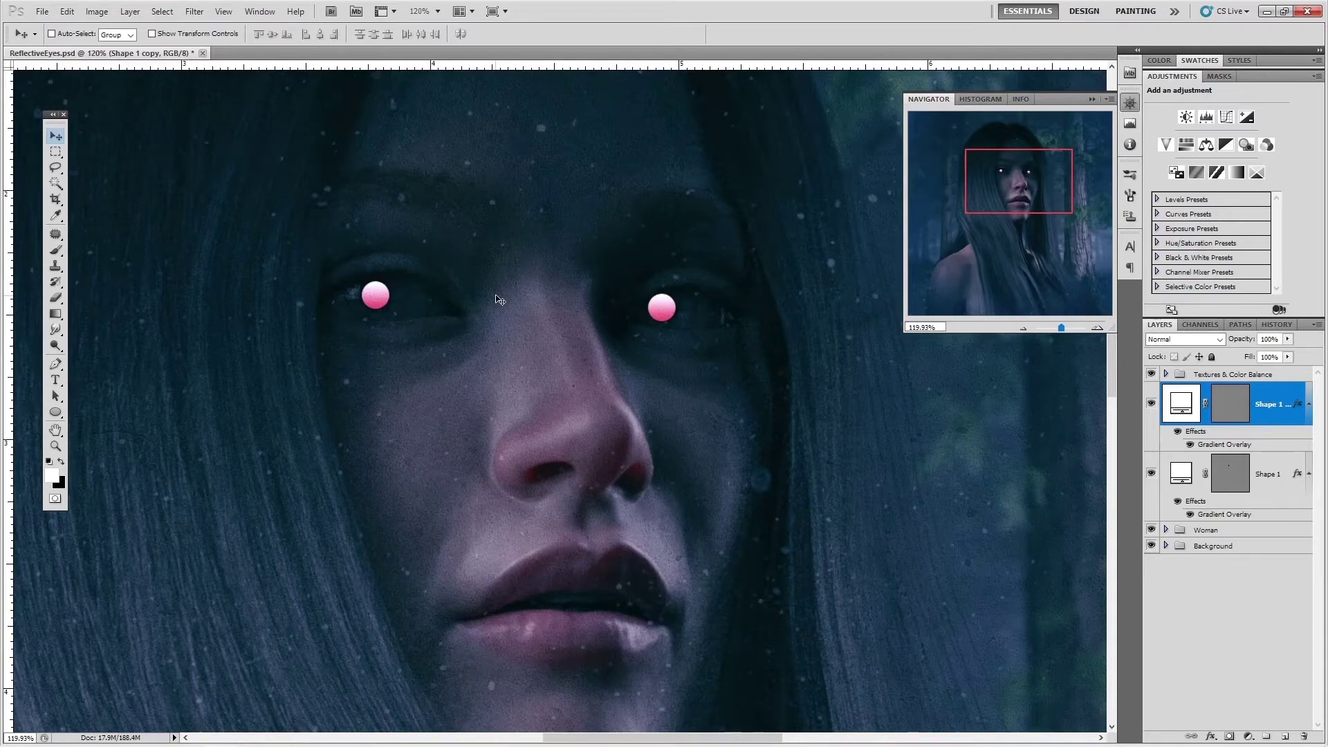
scroll(602, 270, down, 1)
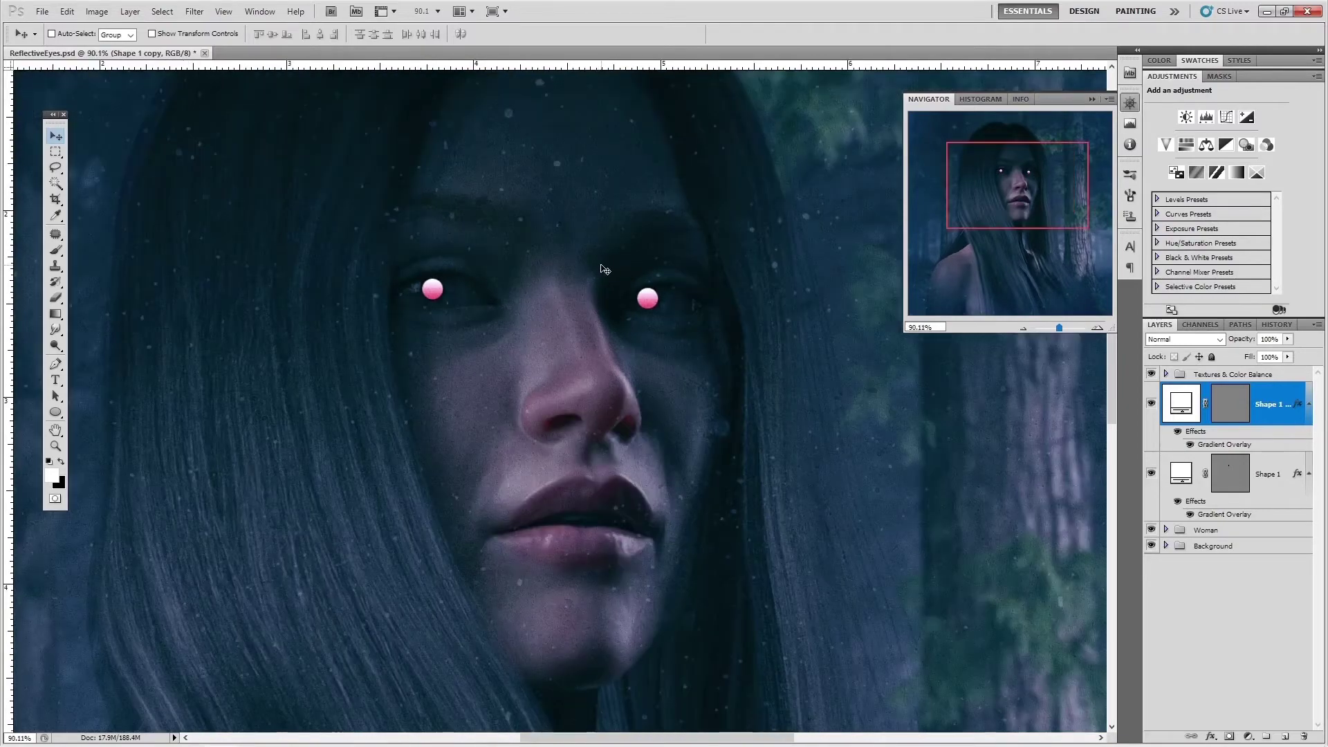
scroll(617, 282, down, 1)
scroll(618, 281, up, 1)
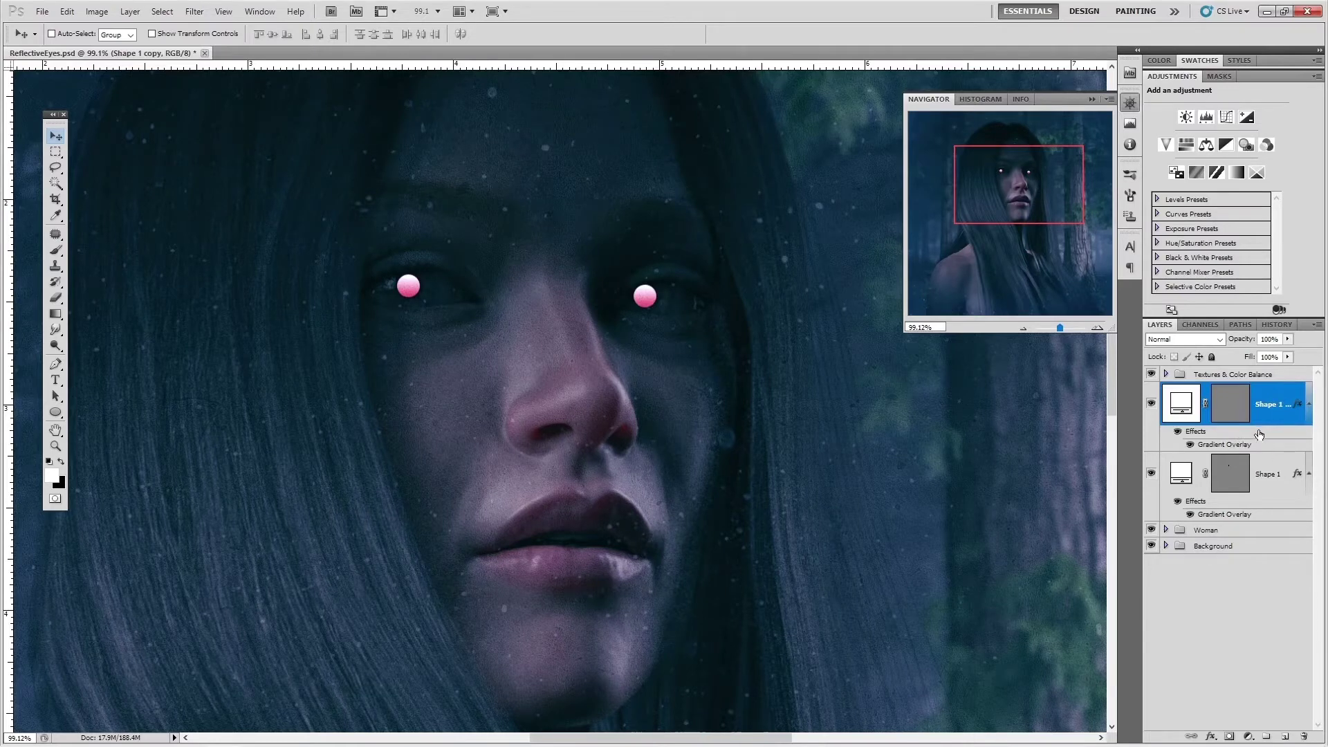
Select Shape 1 and Shape 1 copy and merge them with Layer > Merge Layers
click(1281, 475)
click(1284, 404)
shift+click(1262, 468)
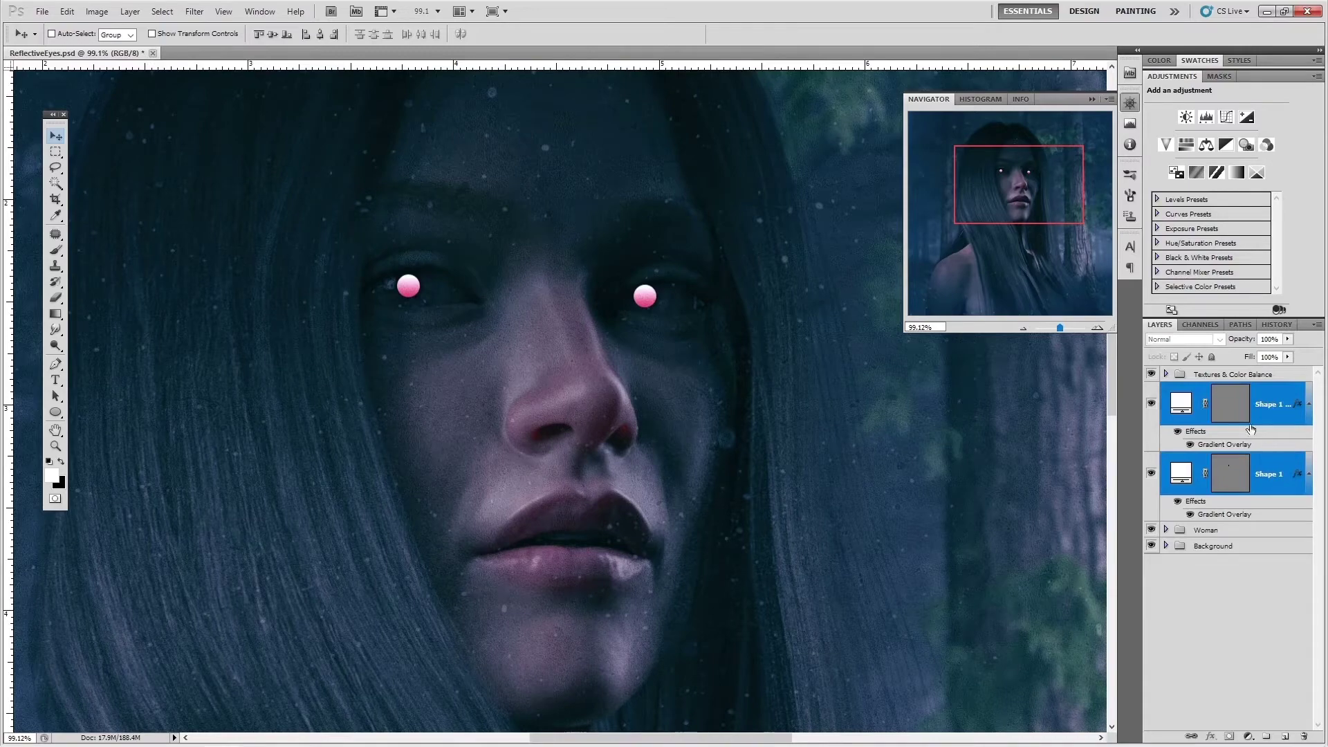
click(71, 11)
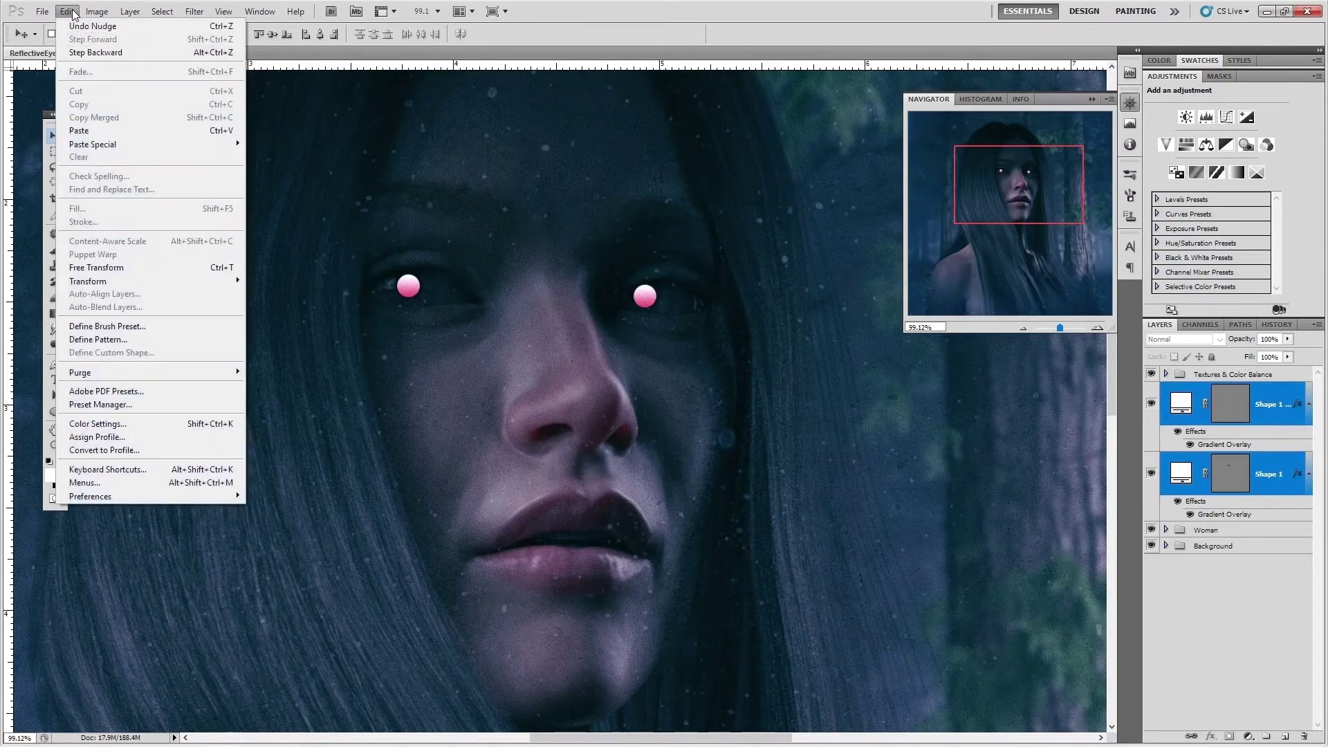
mouse_move(130, 11)
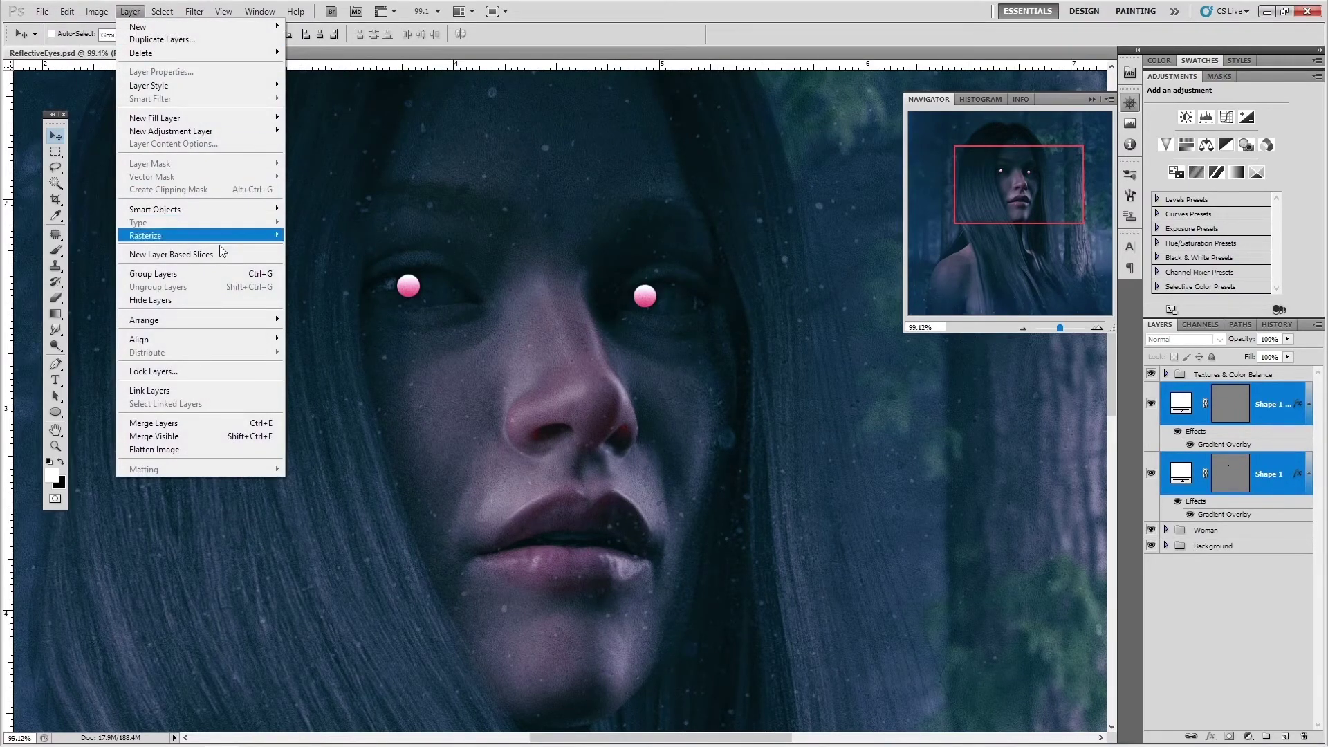
click(201, 423)
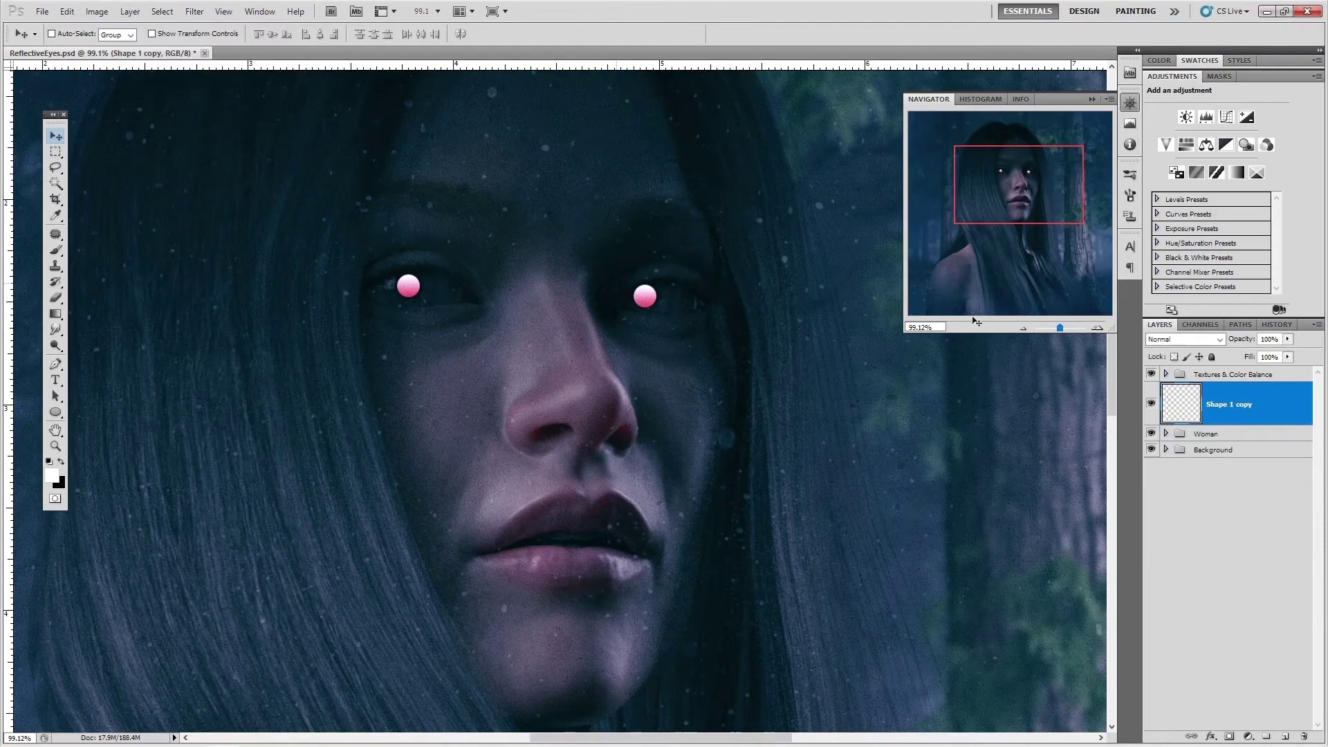
click(1152, 405)
click(1152, 405)
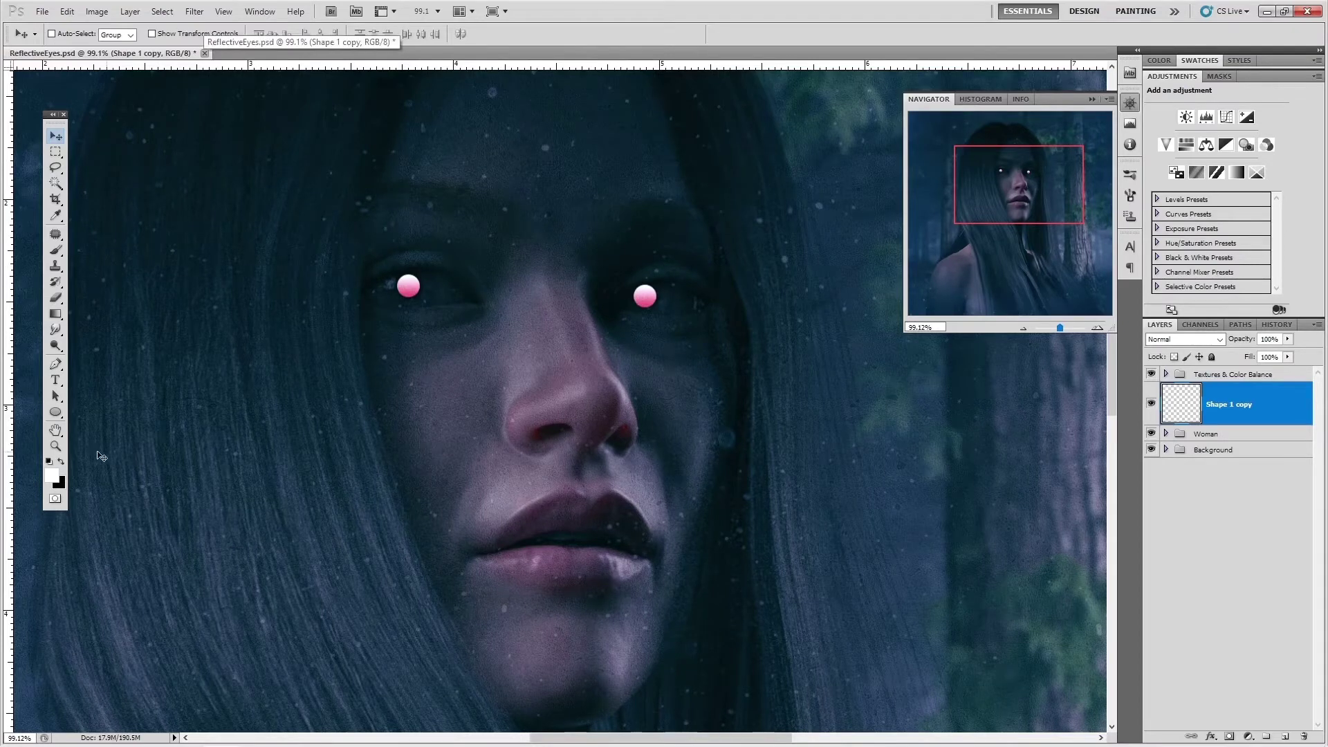
Zoom the canvas to Actual Pixels
click(56, 446)
click(548, 276)
right_click(562, 266)
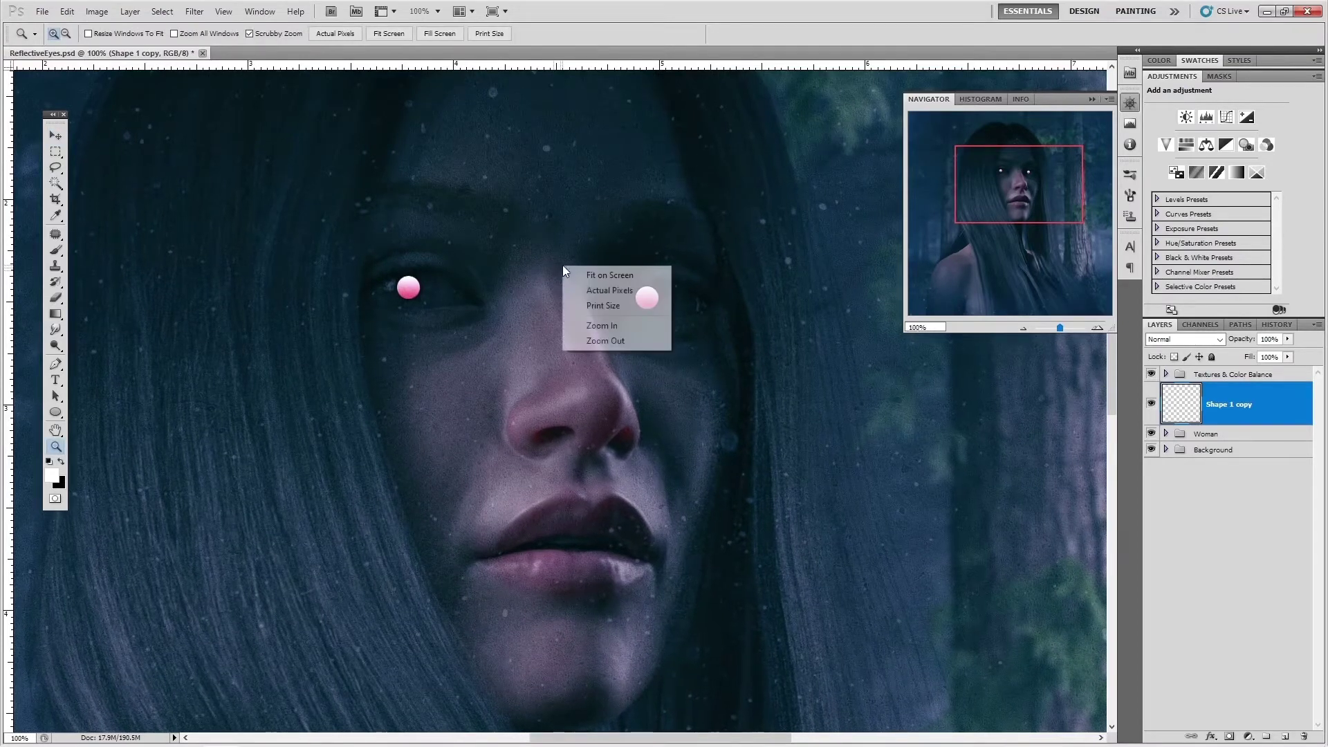
click(585, 285)
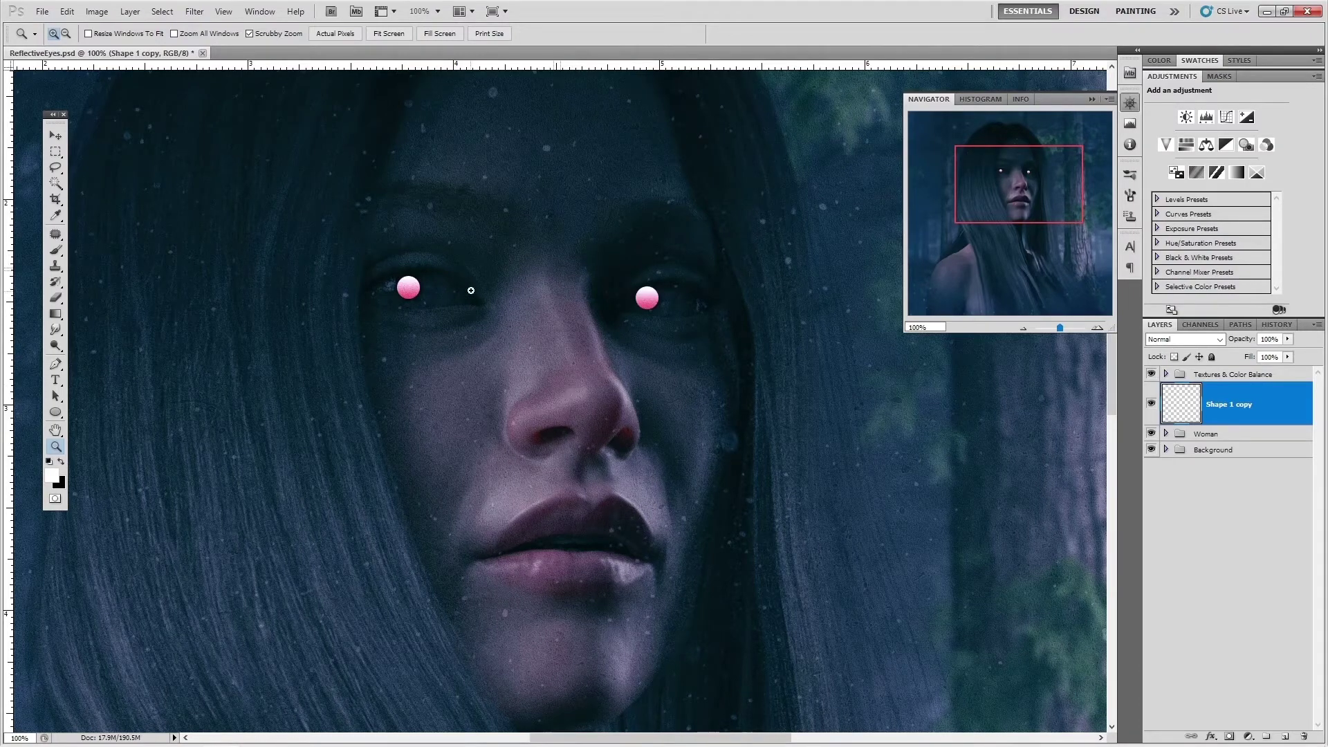
scroll(580, 312, up, 5)
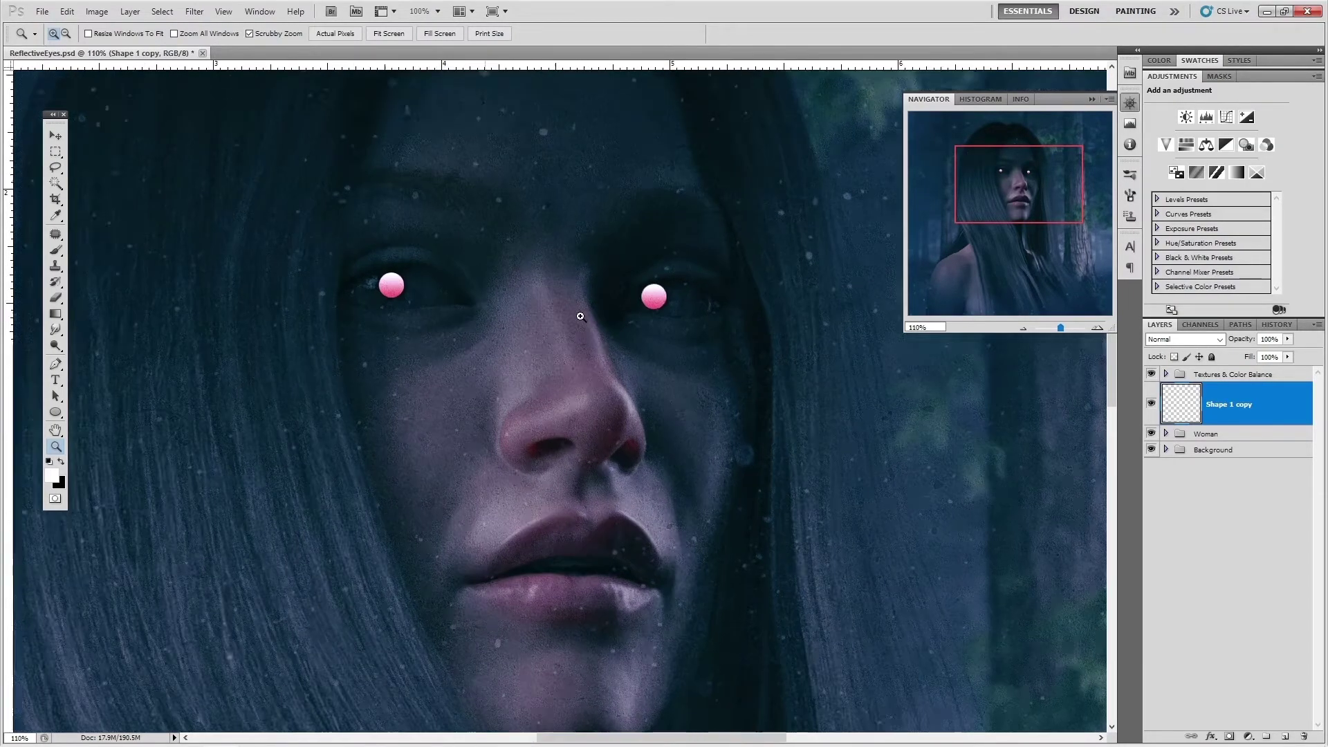
scroll(331, 274, up, 2)
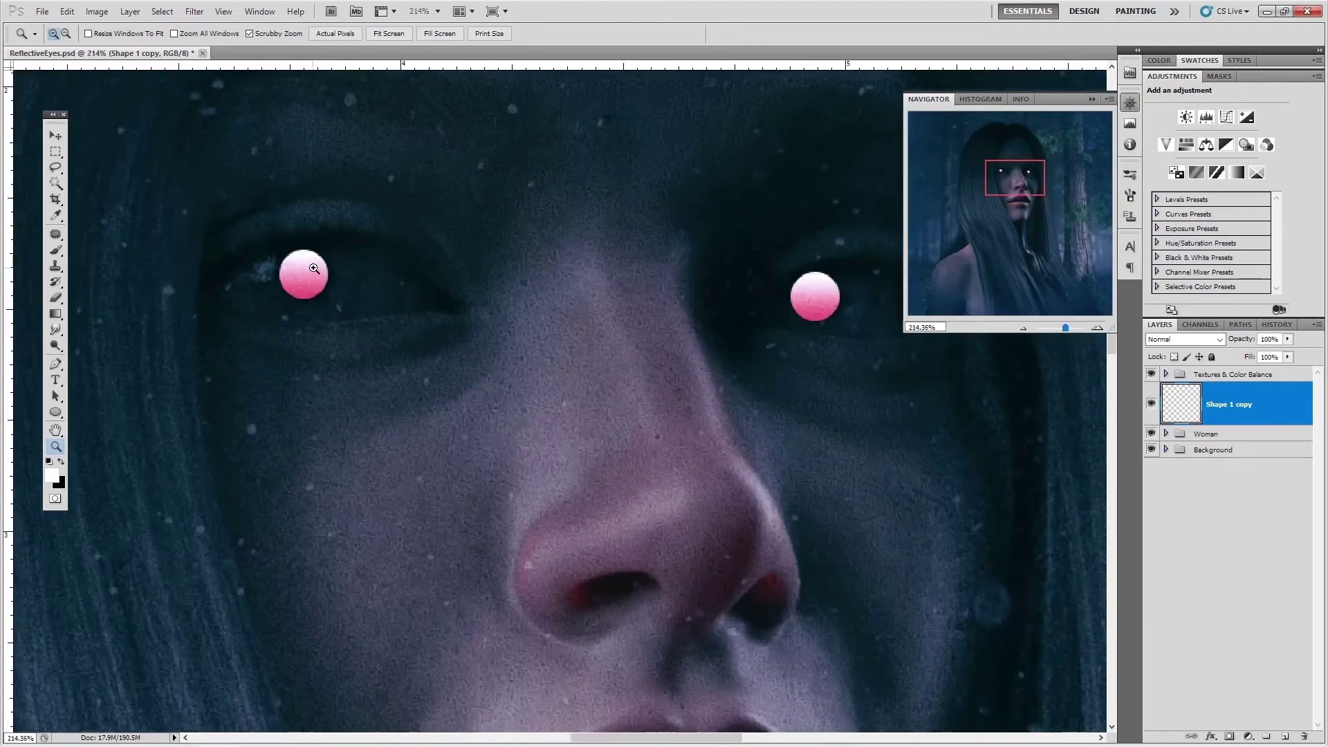
scroll(331, 274, down, 3)
scroll(563, 274, down, 2)
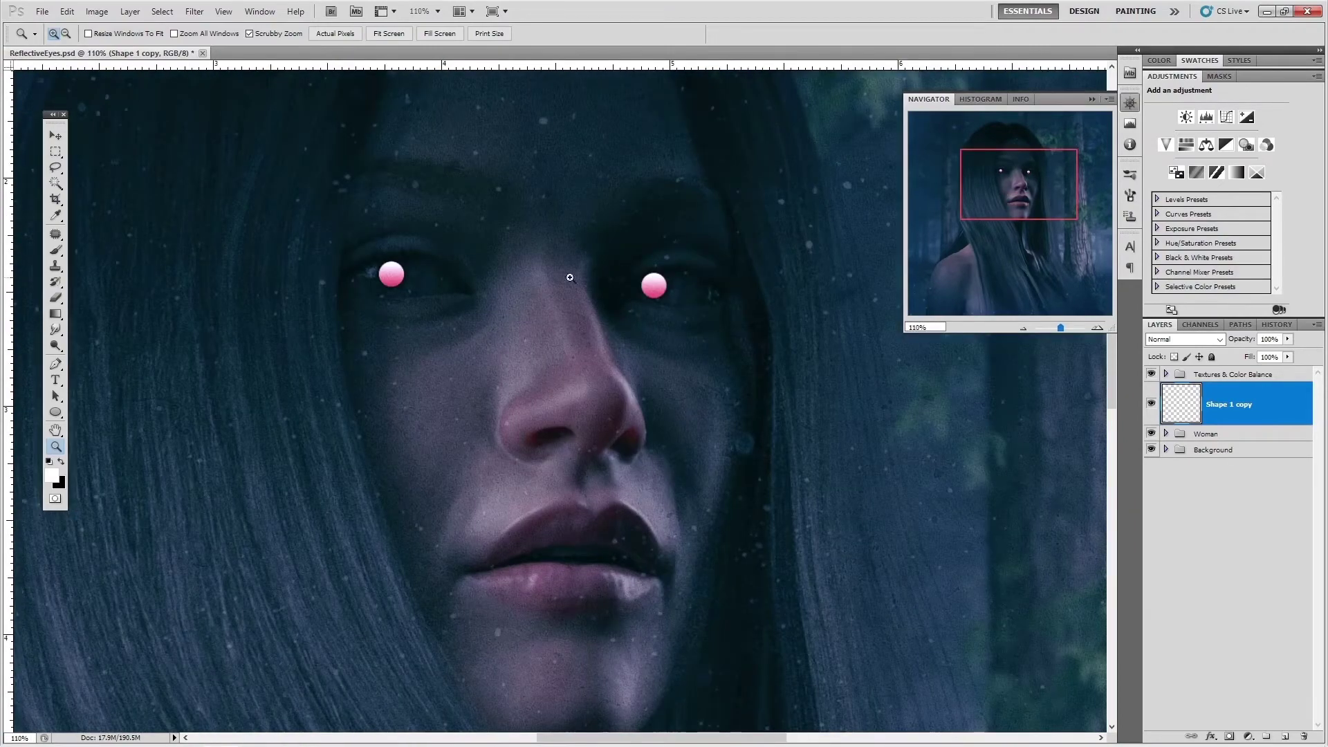
Apply Filter > Blur > Motion Blur with a 2-pixel distance to the merged spheres
click(194, 12)
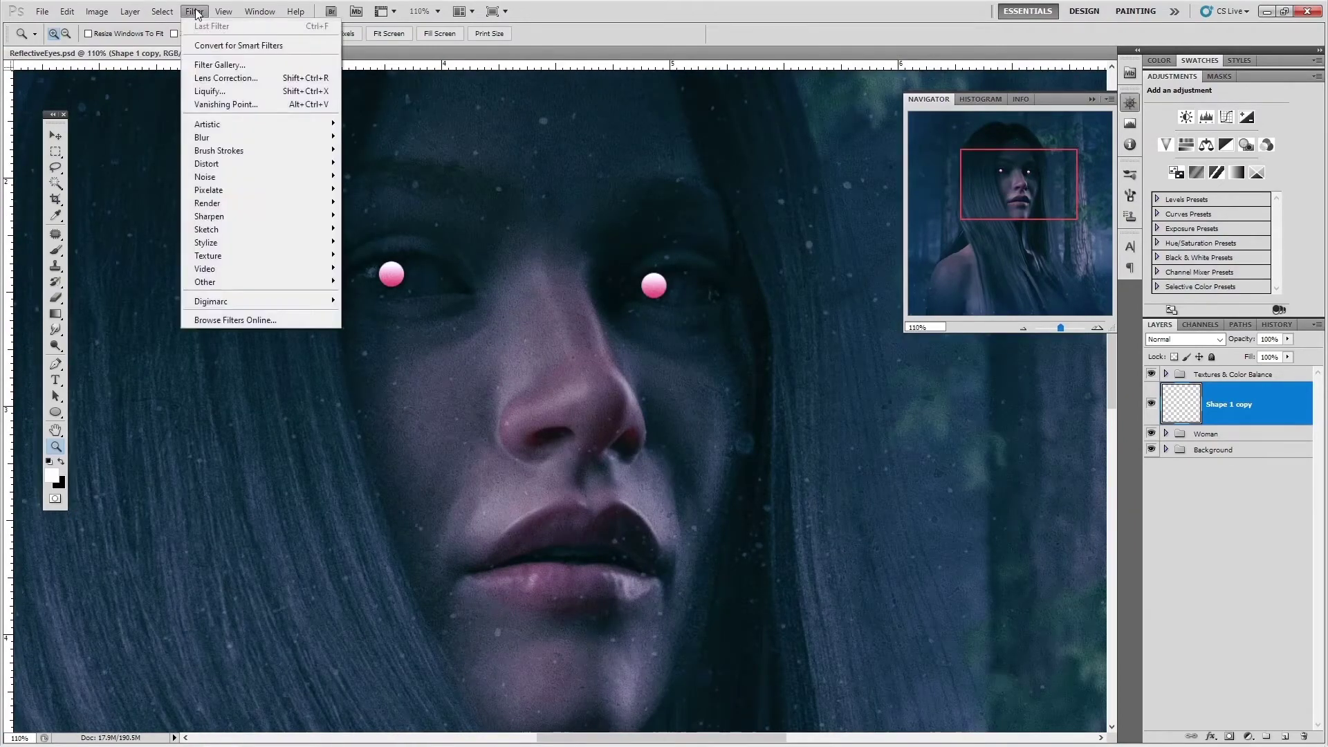
mouse_move(217, 138)
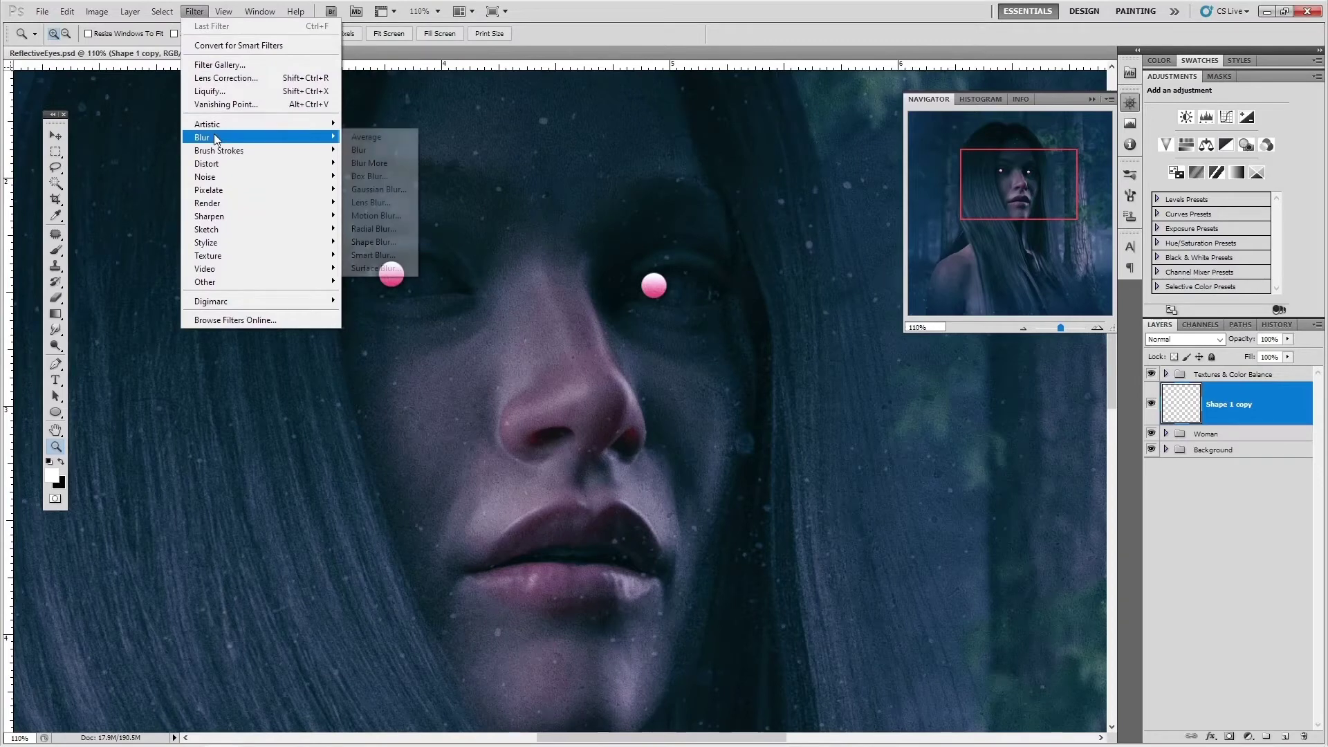
click(400, 214)
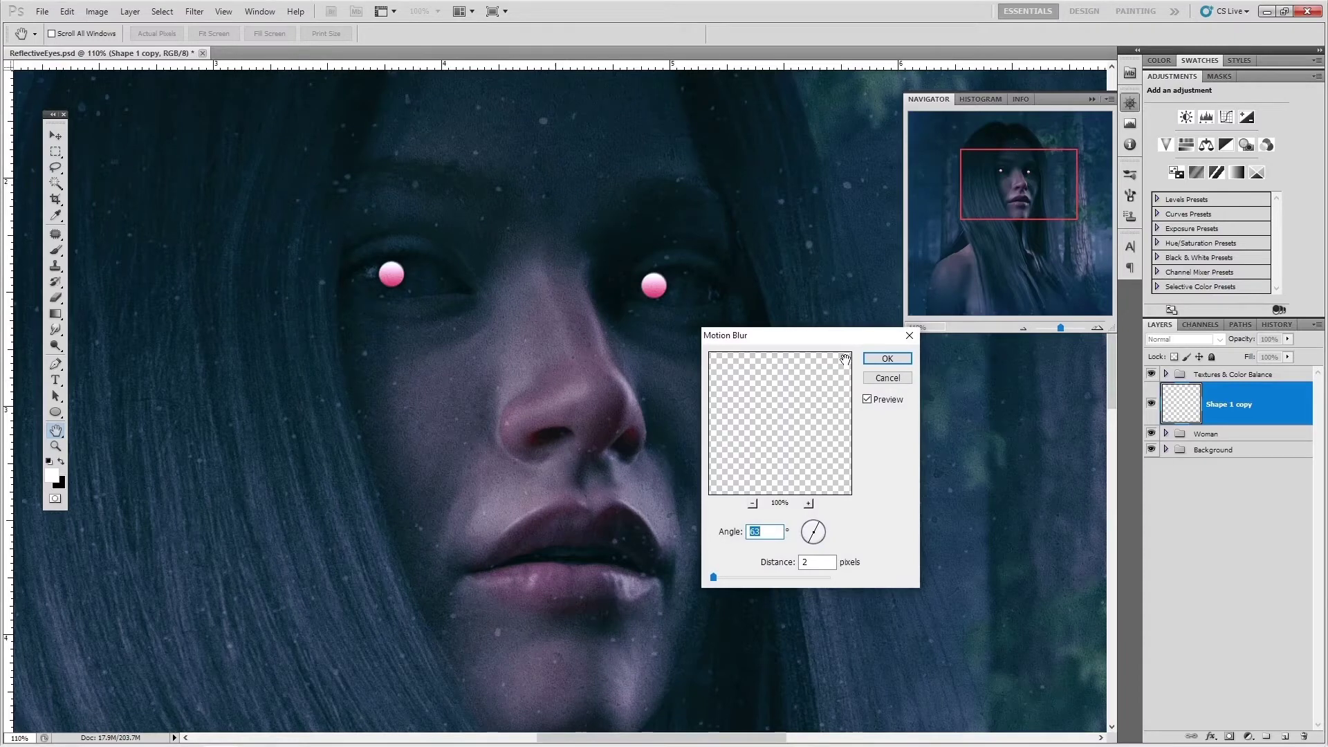
drag(831, 346, 800, 239)
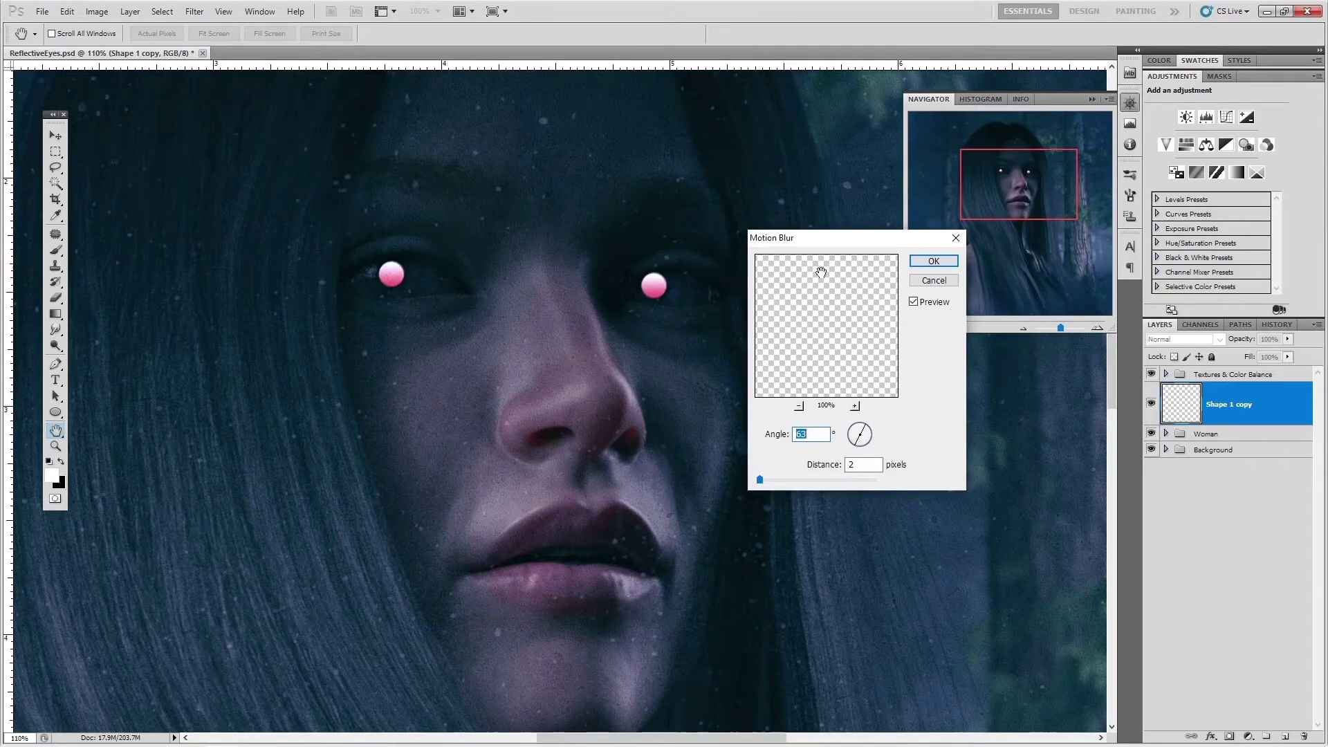
click(934, 262)
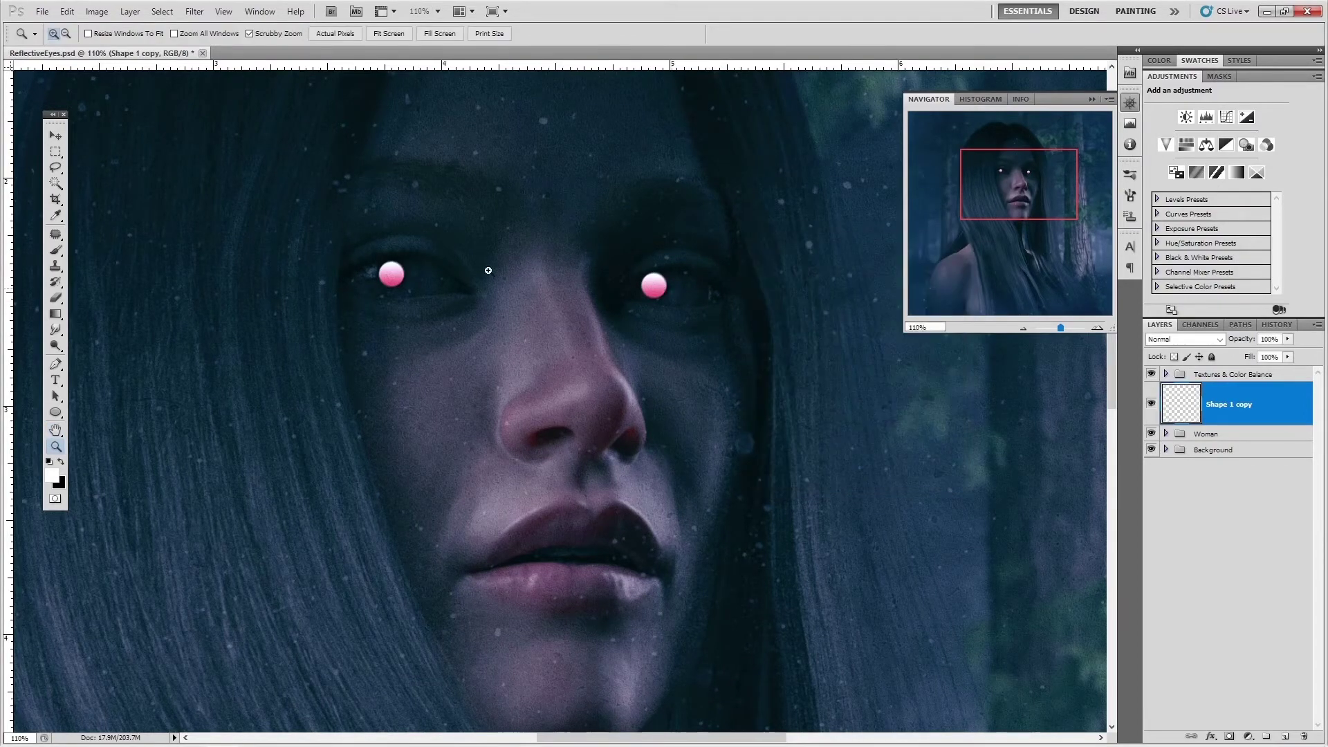
click(609, 281)
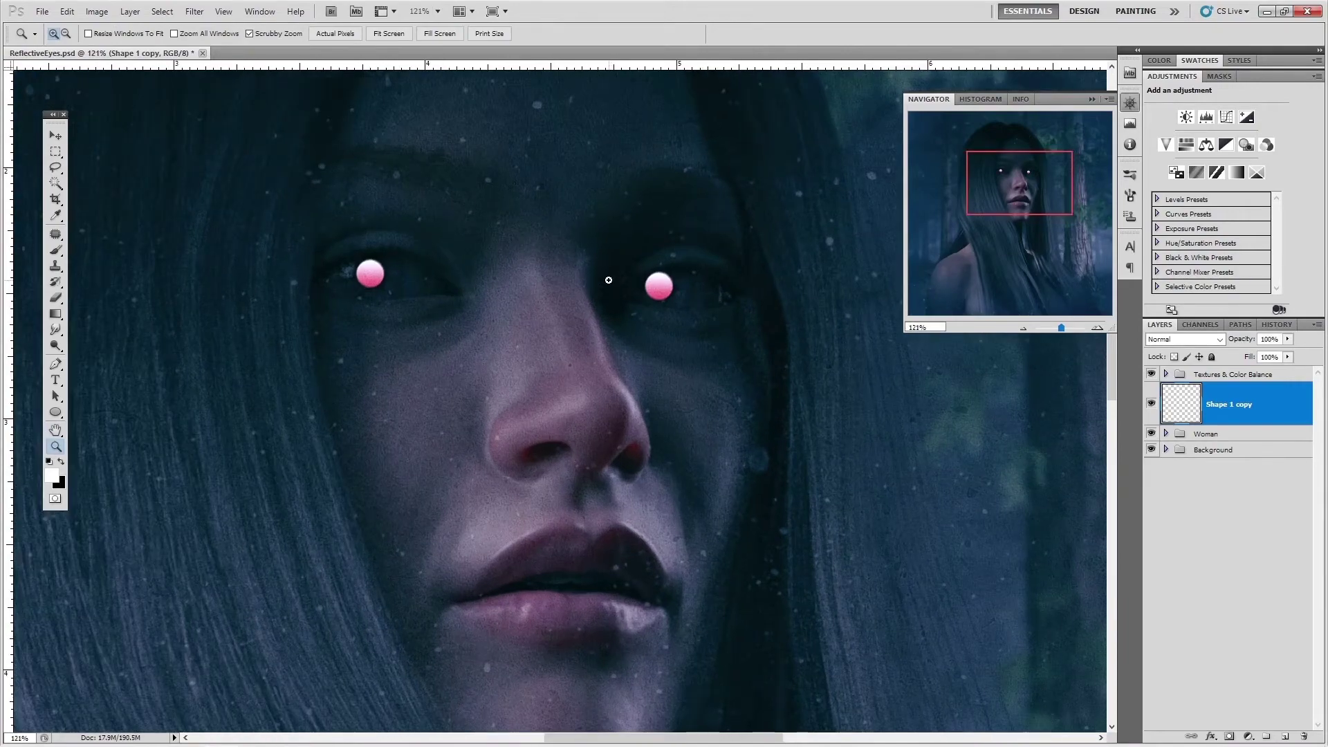
alt+click(609, 280)
alt+click(608, 280)
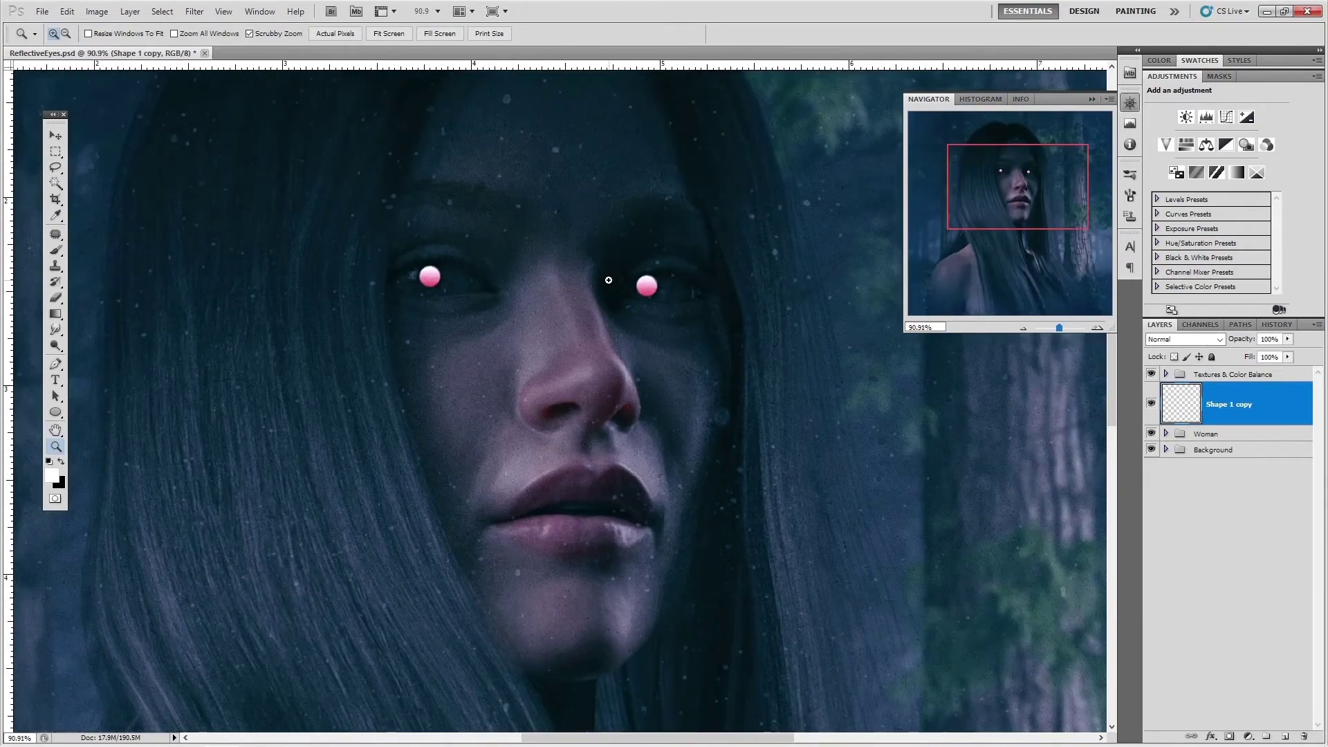
click(609, 280)
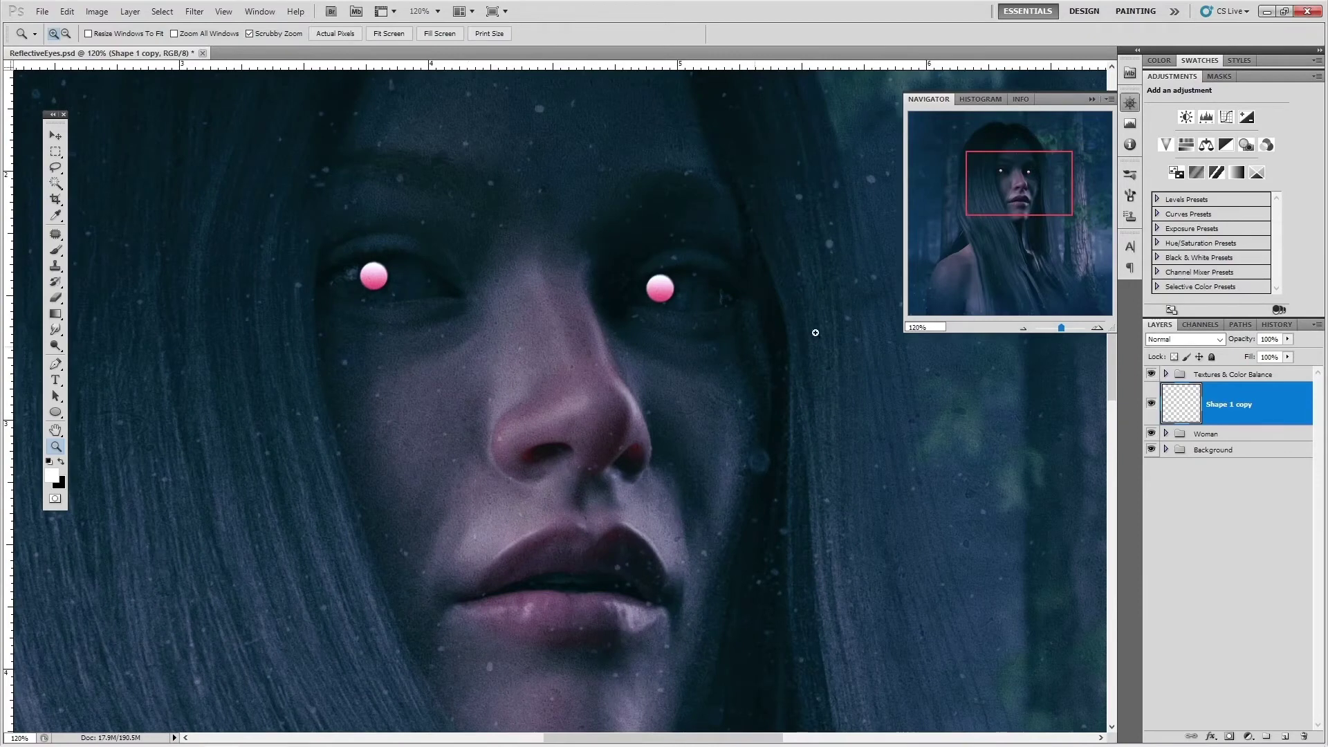
Set the Shape 1 copy layer's Opacity to 65%, adjusting from an interim 58%
click(1288, 339)
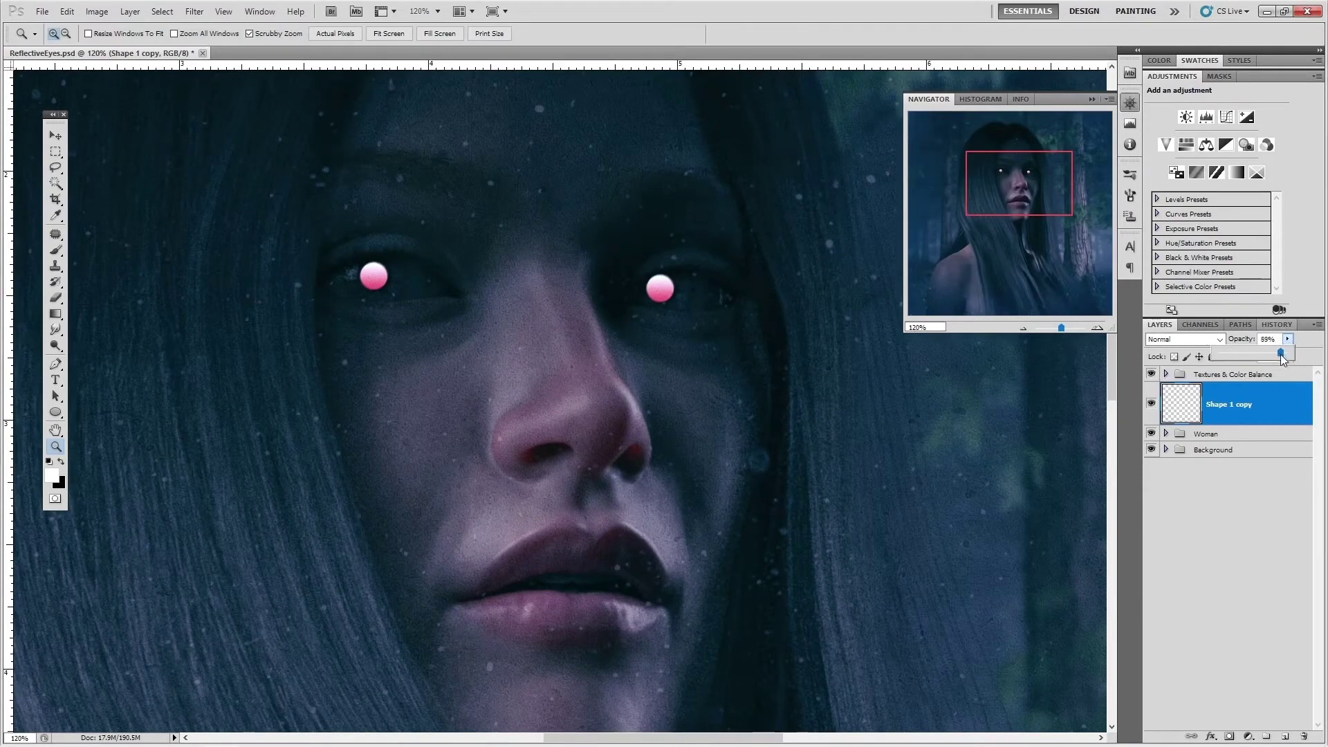
drag(1273, 356, 1266, 361)
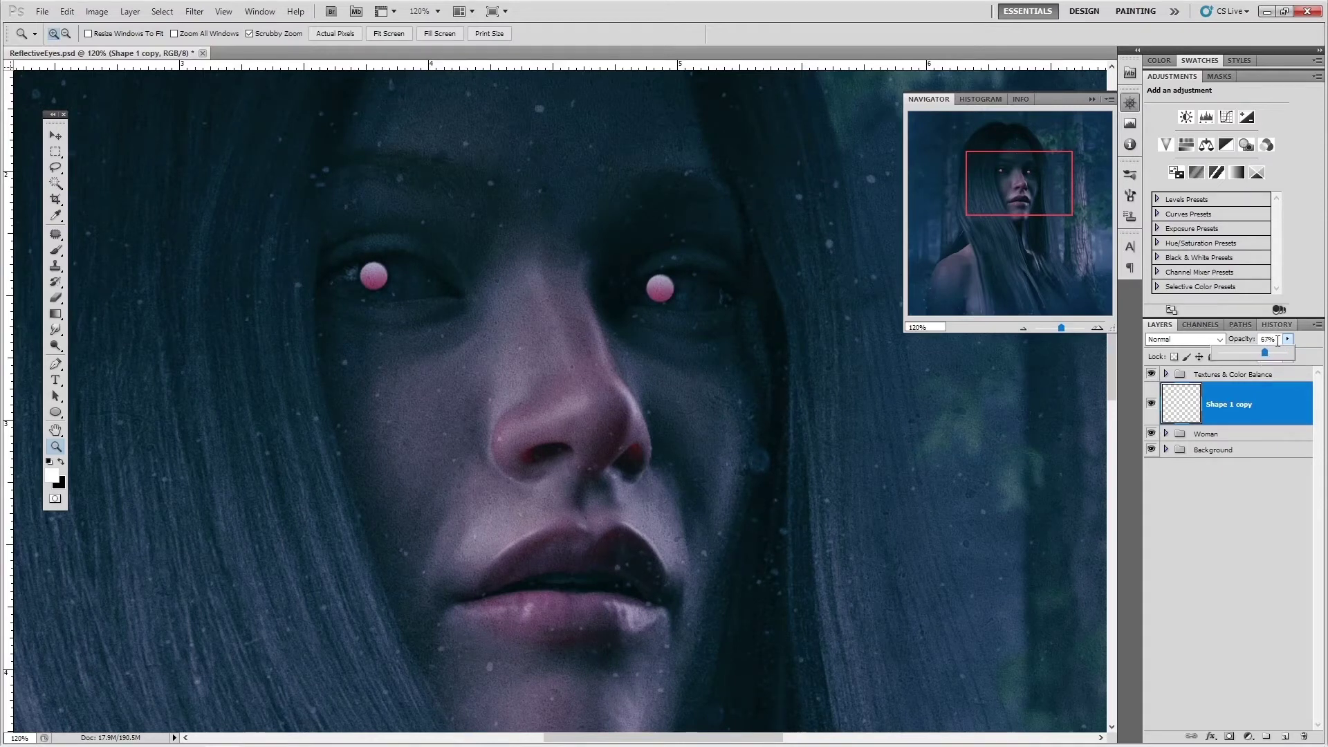
click(1282, 338)
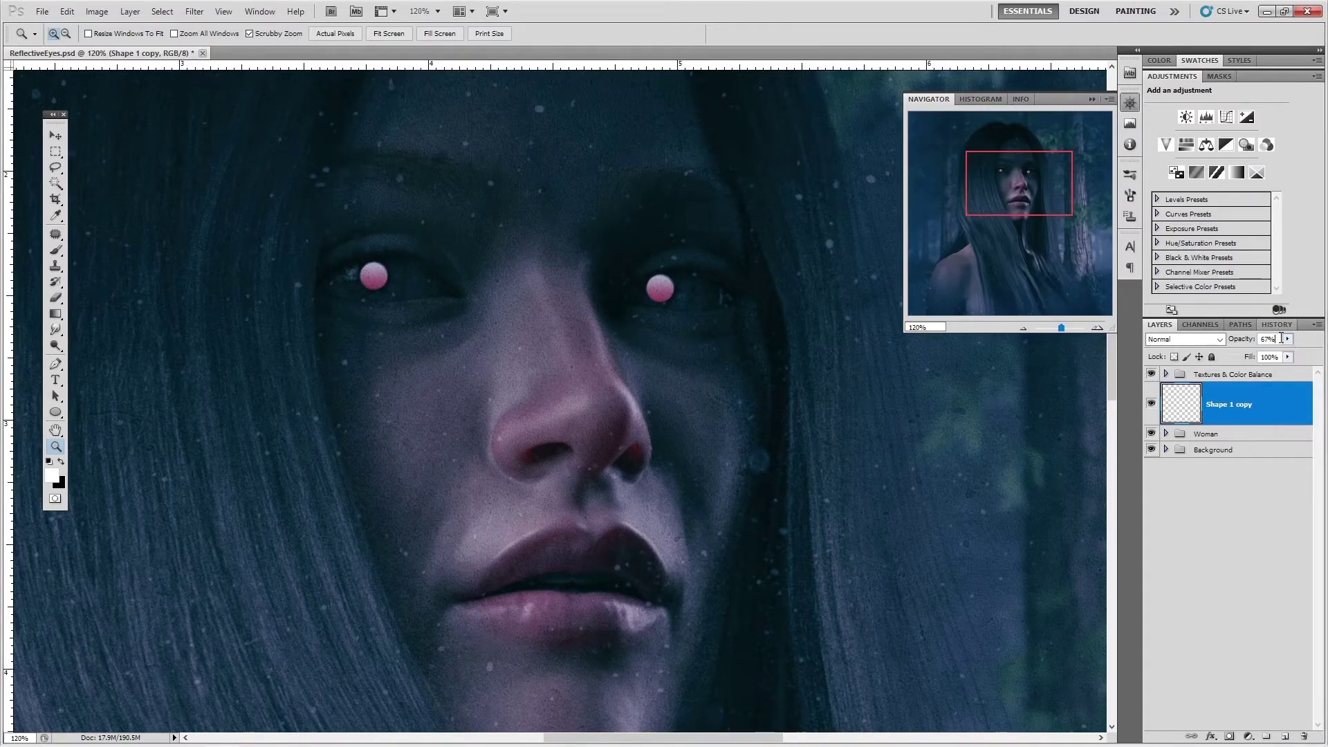
text(65)
alt+click(578, 335)
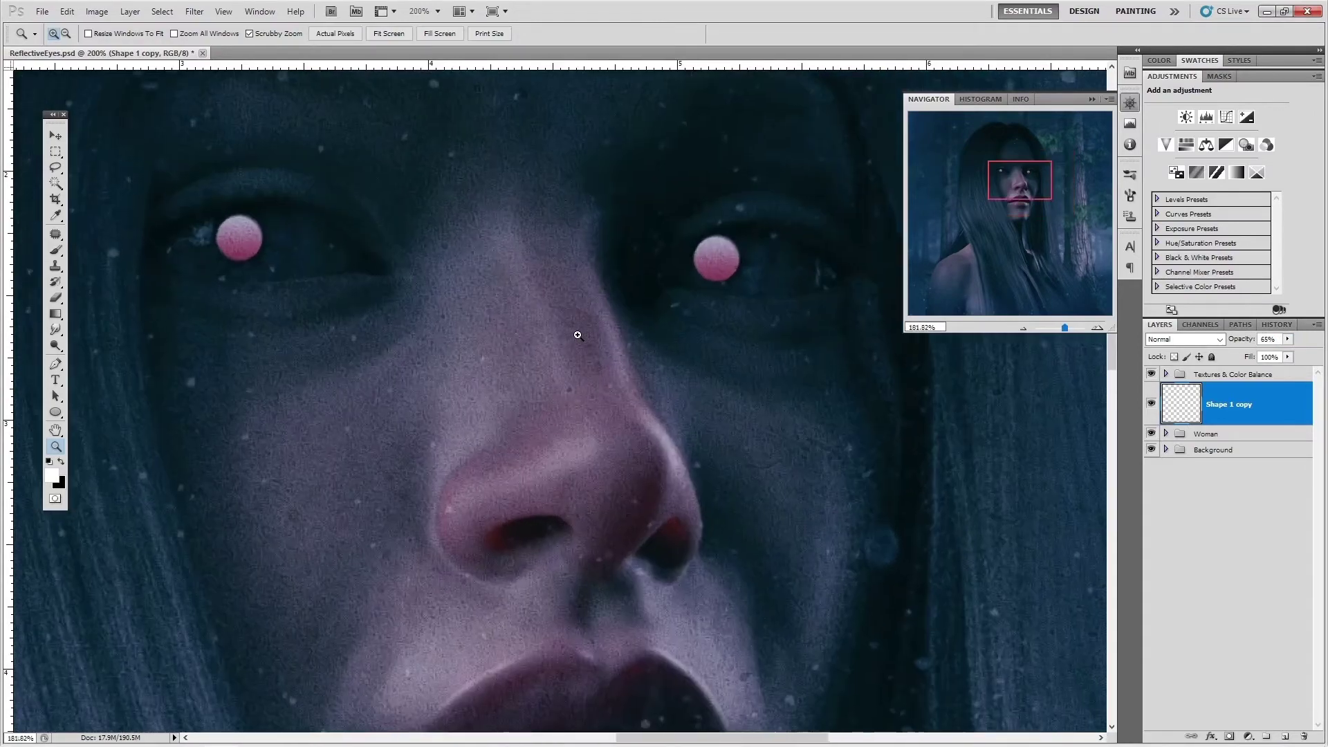
alt+click(578, 335)
alt+click(588, 327)
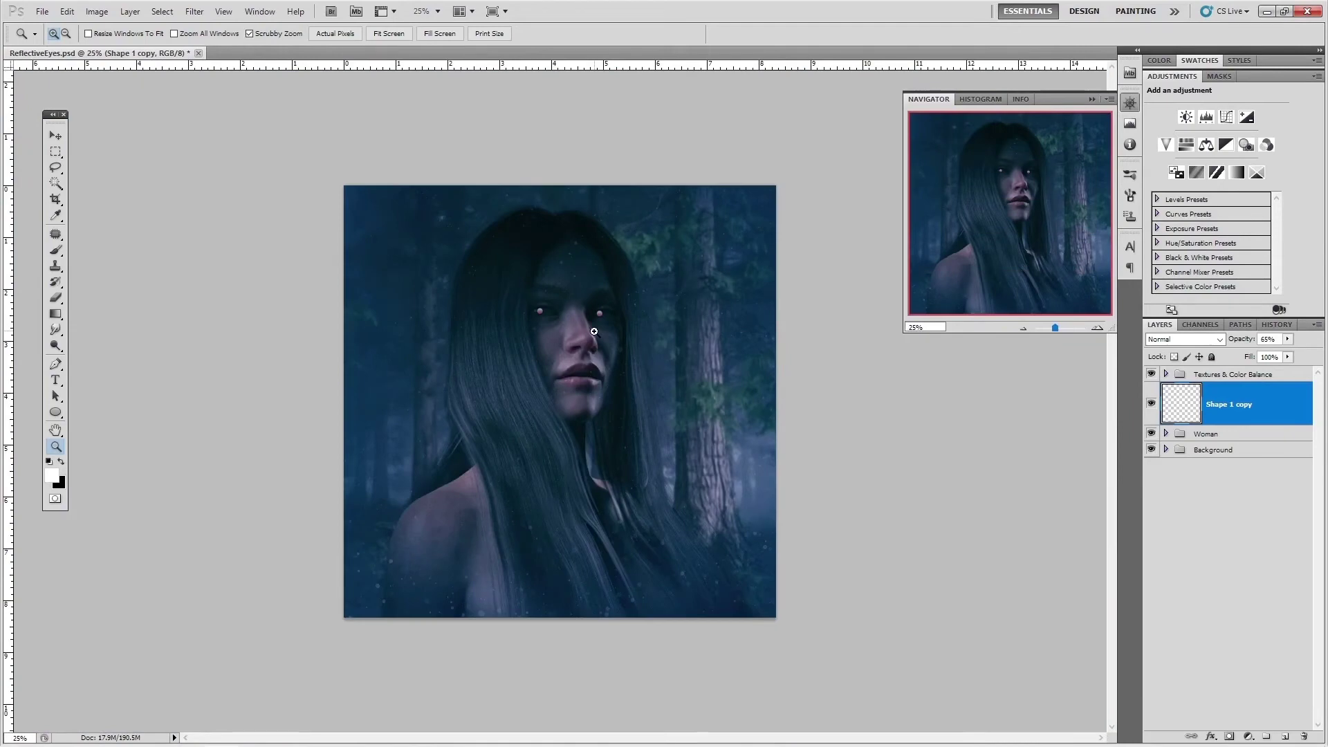
click(646, 272)
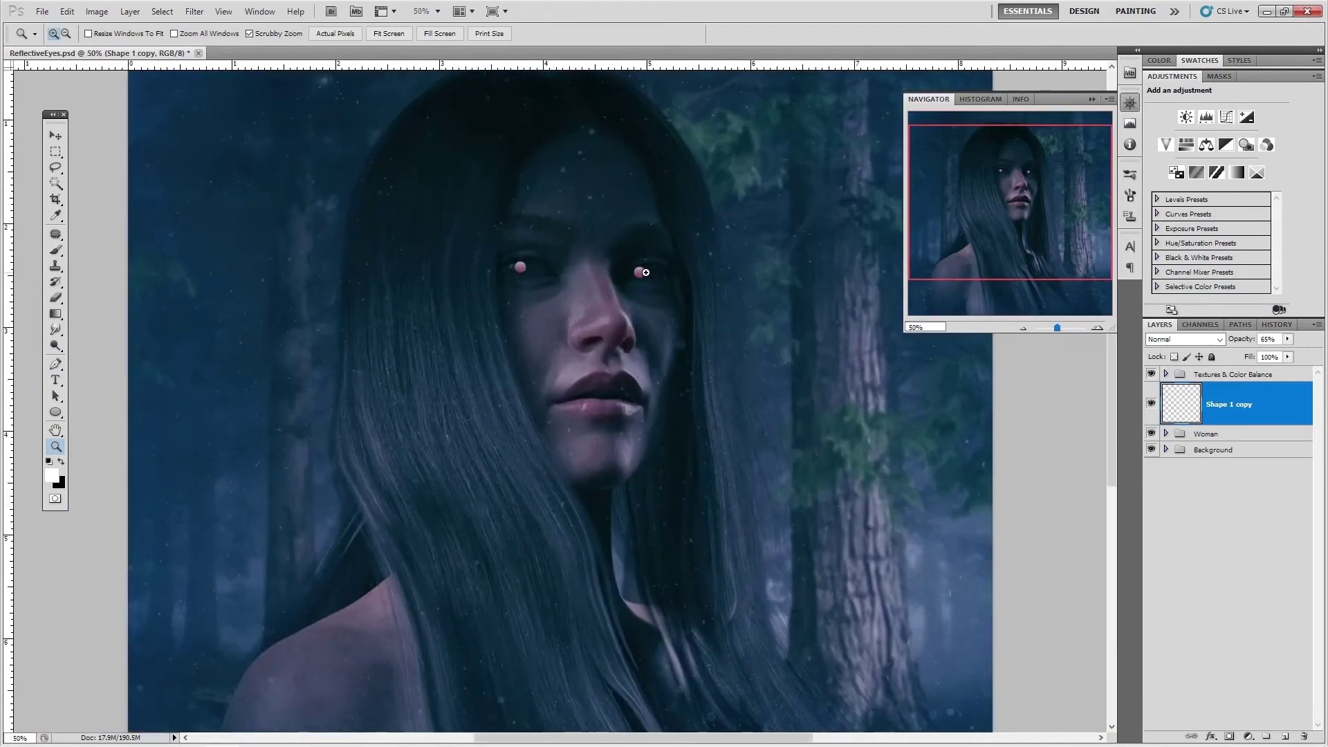
alt+click(645, 270)
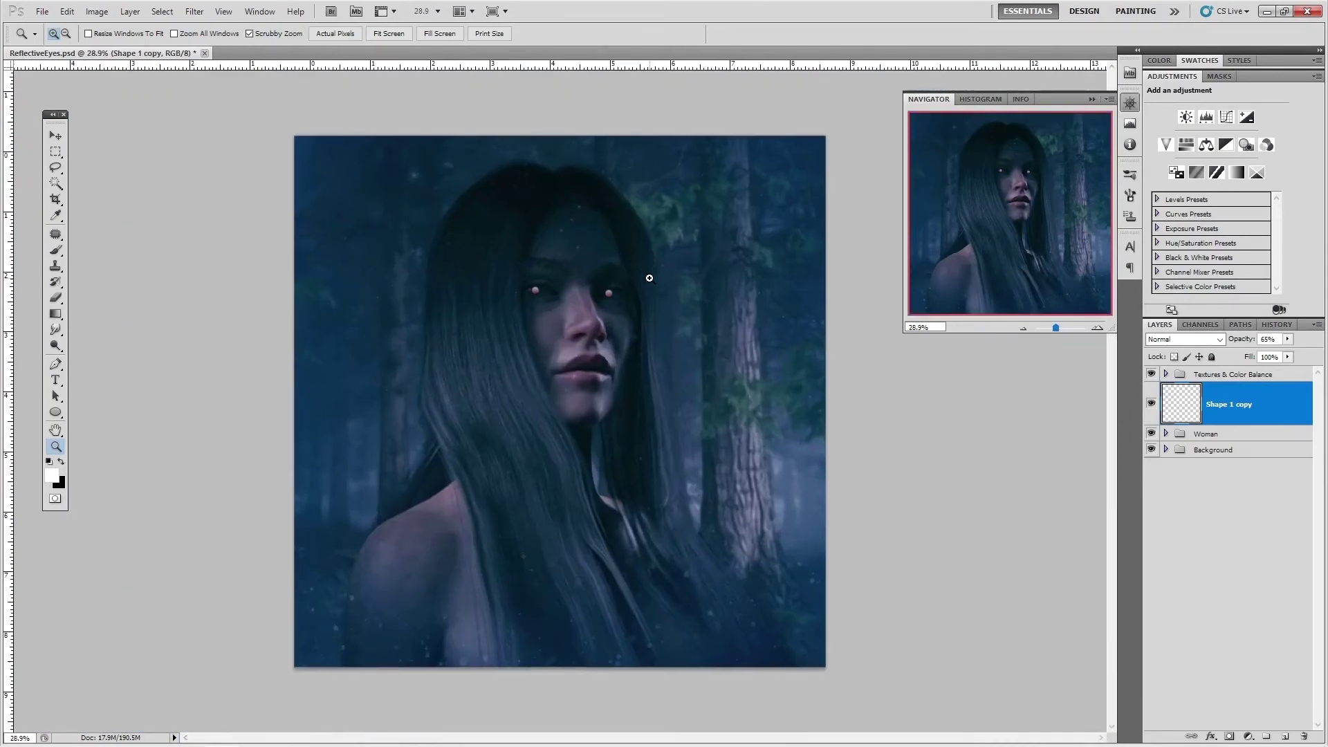
click(649, 277)
right_click(645, 236)
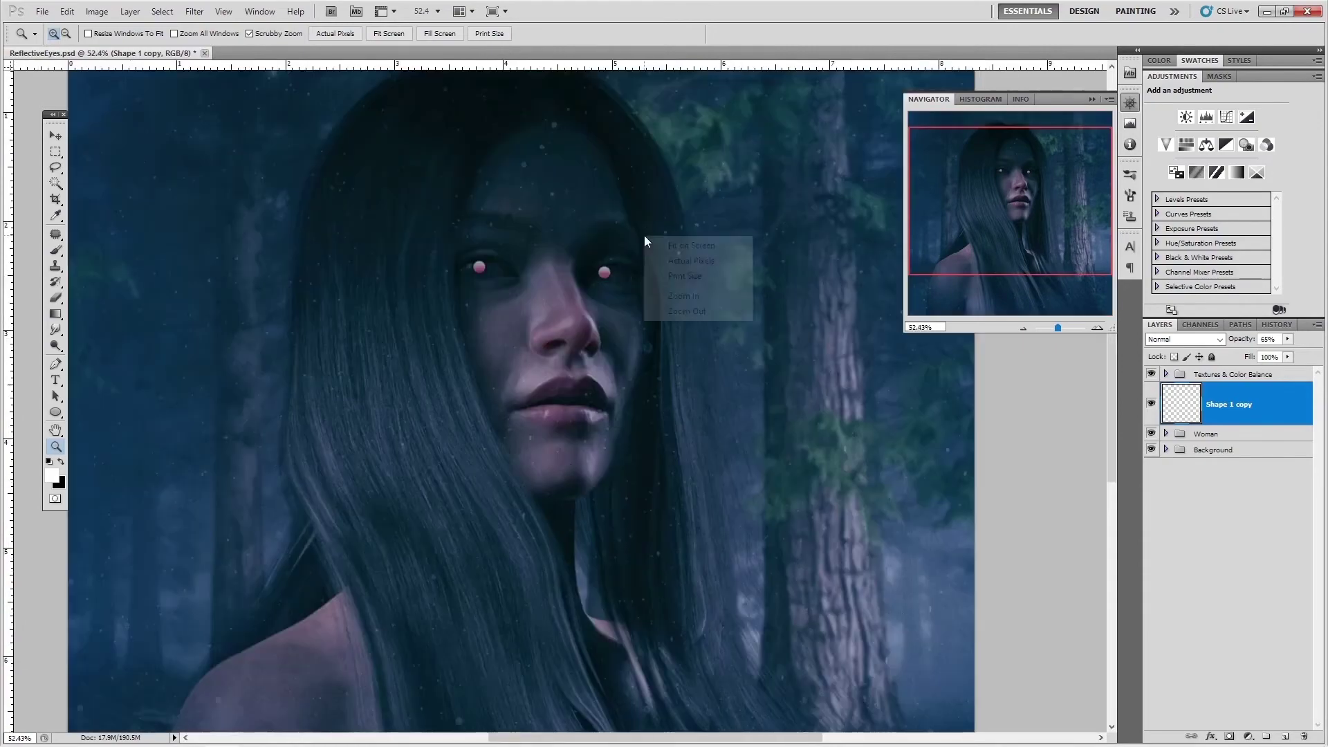
click(656, 259)
drag(558, 223, 522, 386)
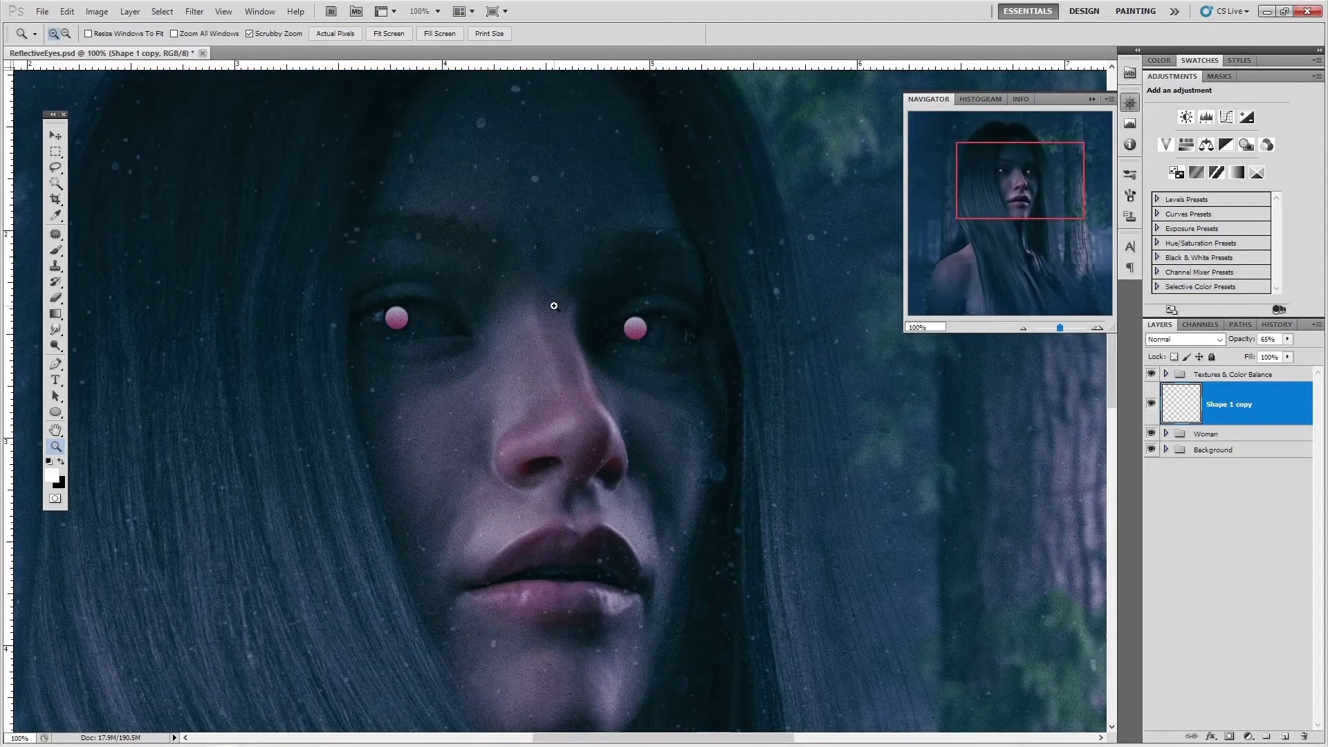
drag(438, 380, 565, 301)
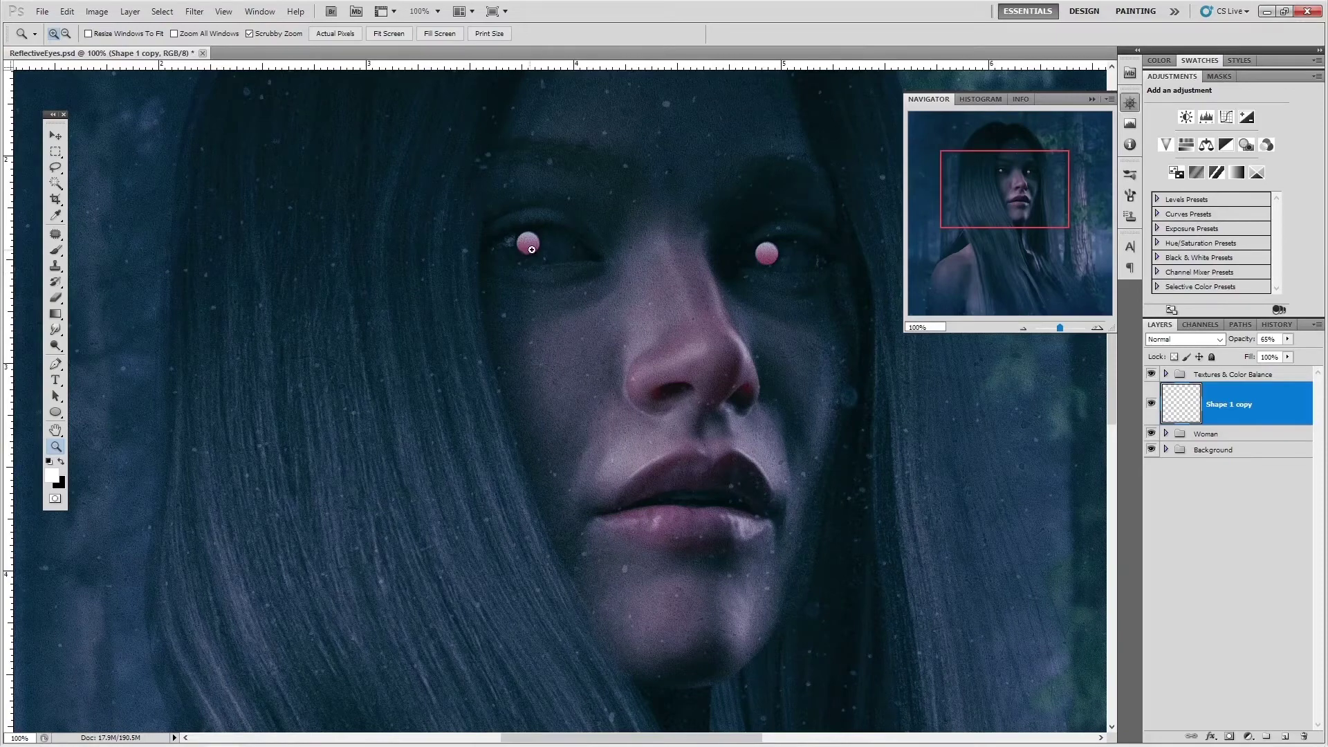
alt+click(653, 311)
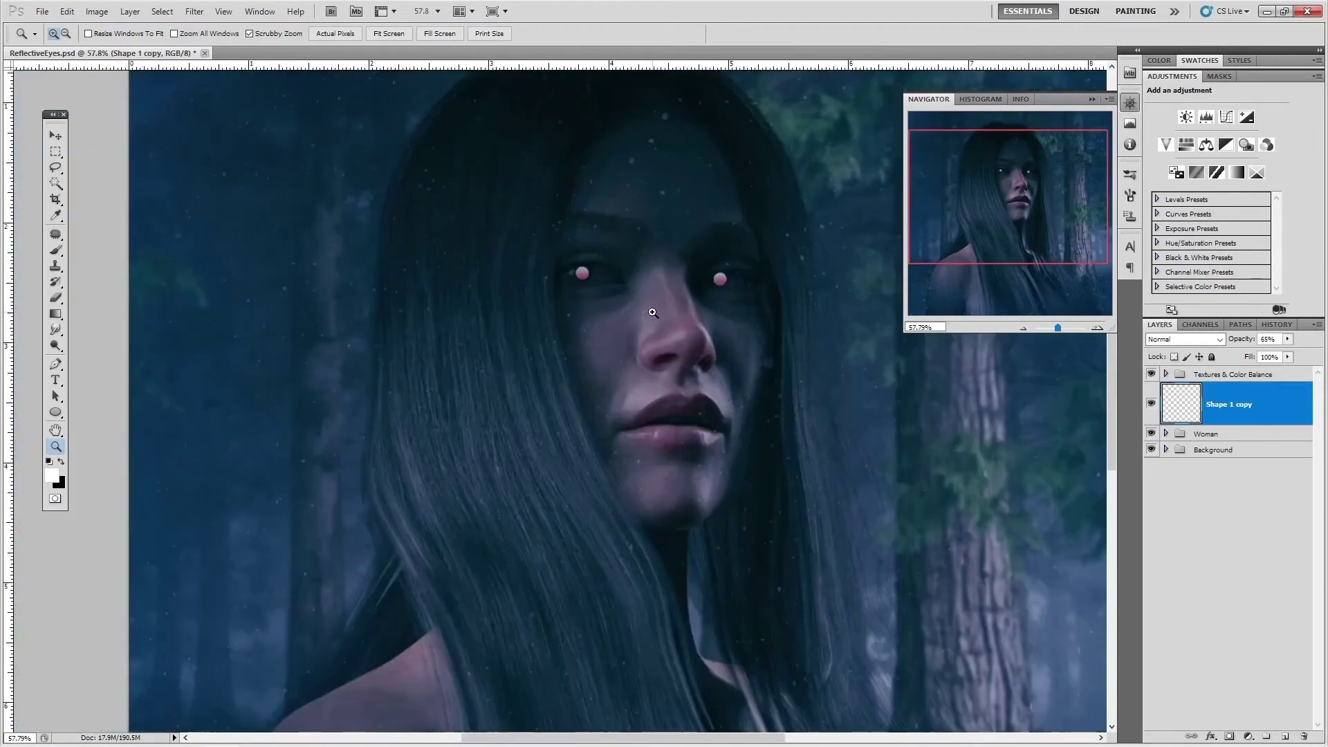
drag(581, 277, 615, 283)
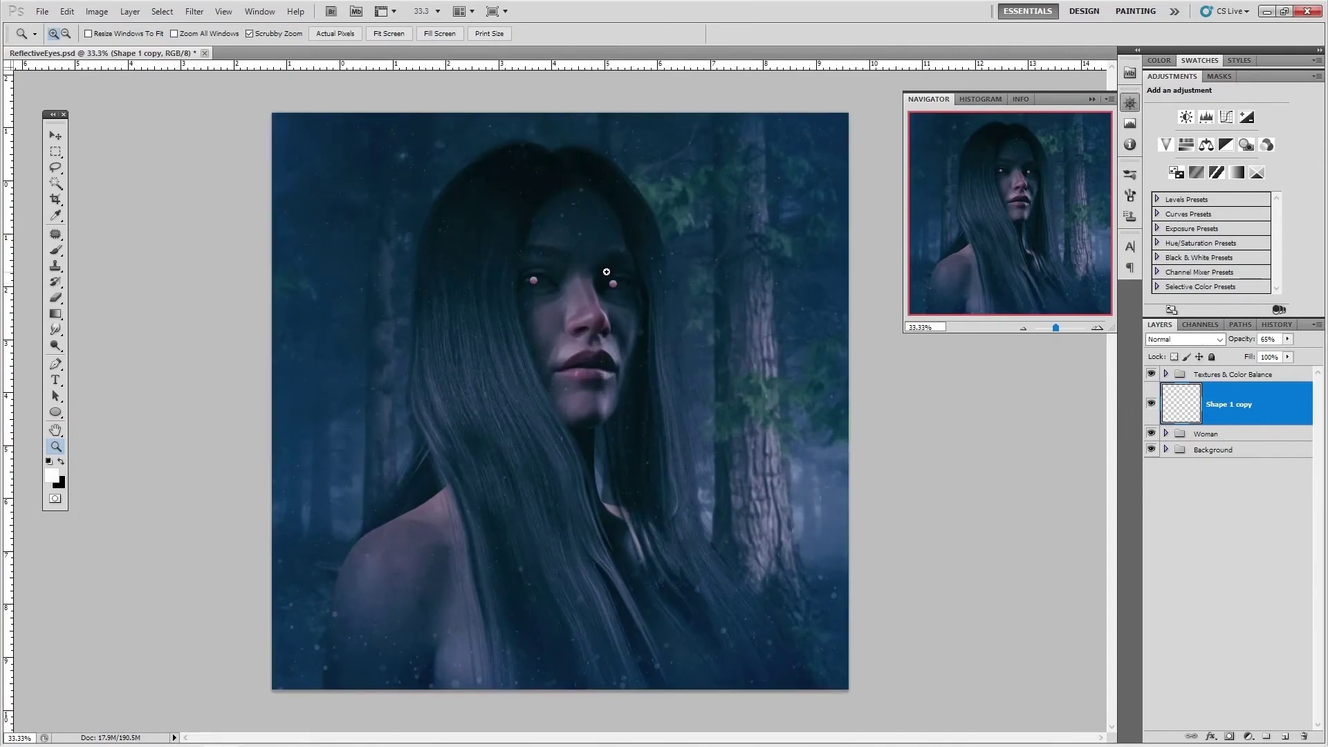
click(609, 269)
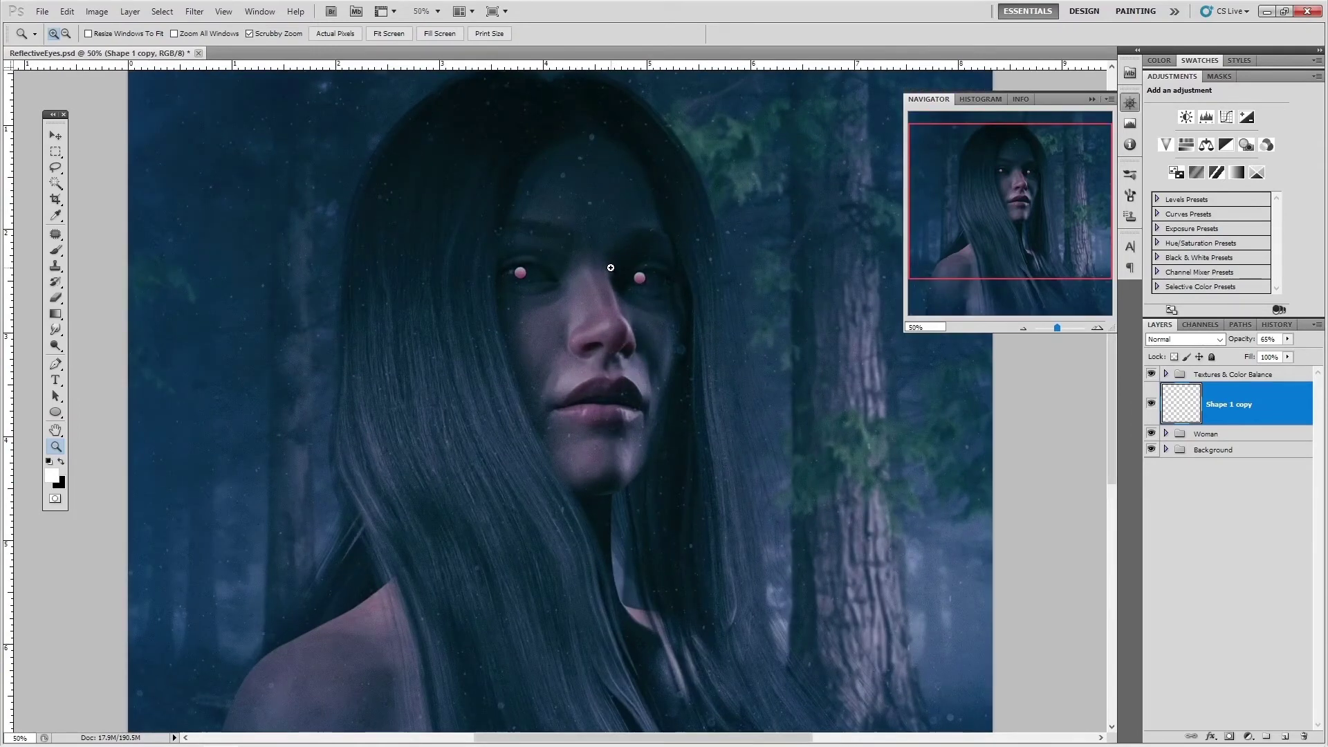
drag(612, 268, 627, 270)
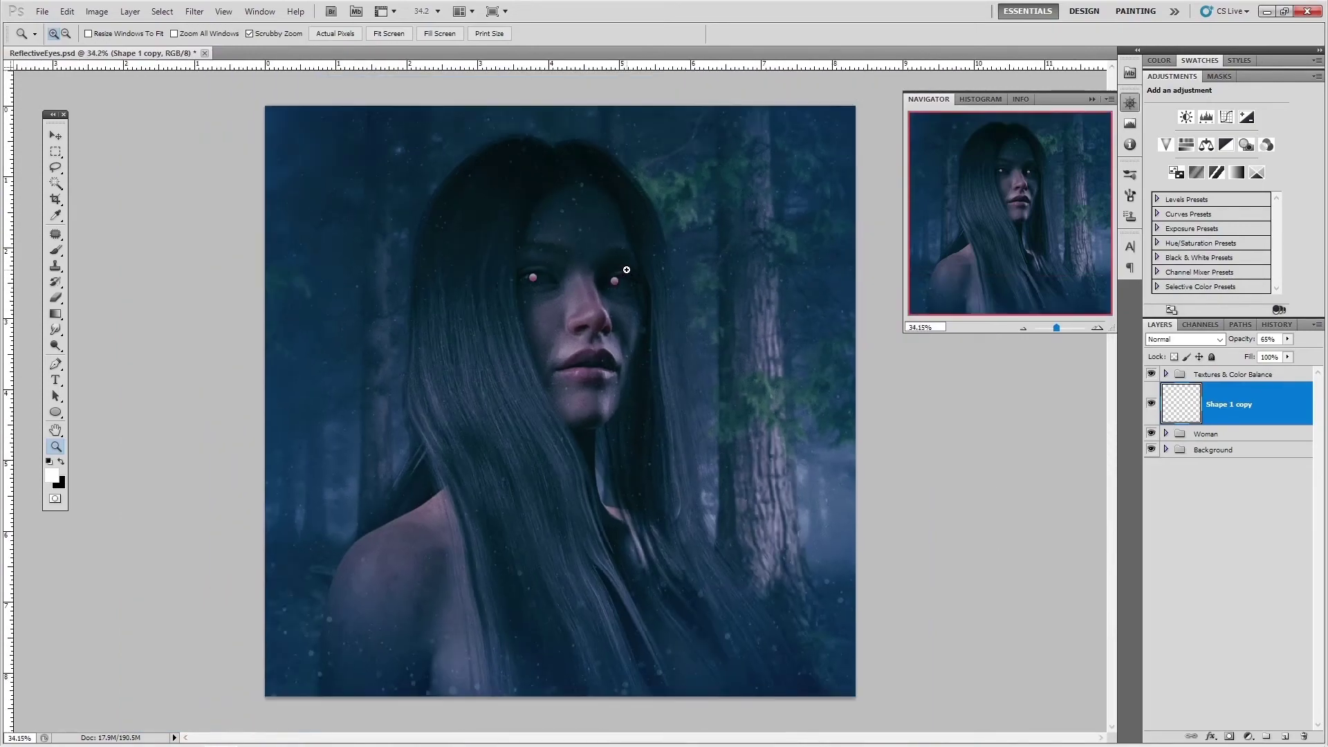
click(627, 270)
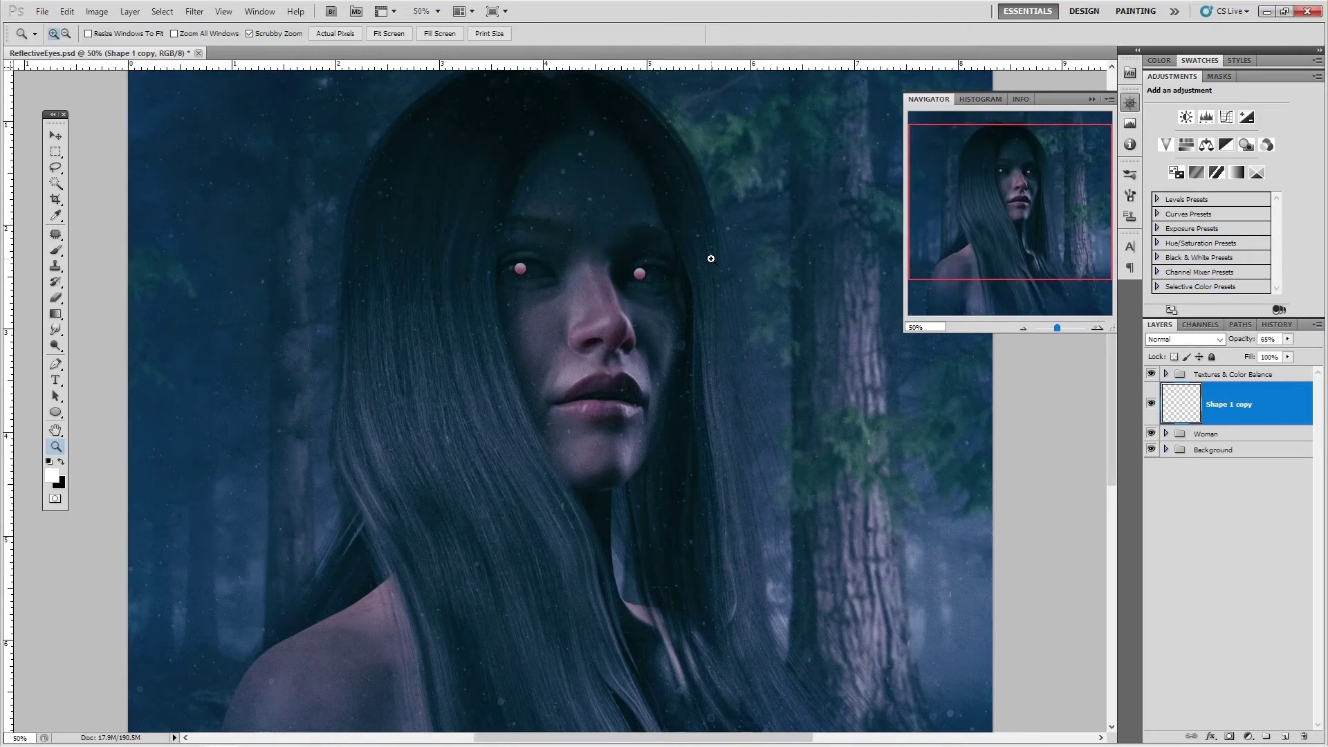
scroll(711, 259, down, 4)
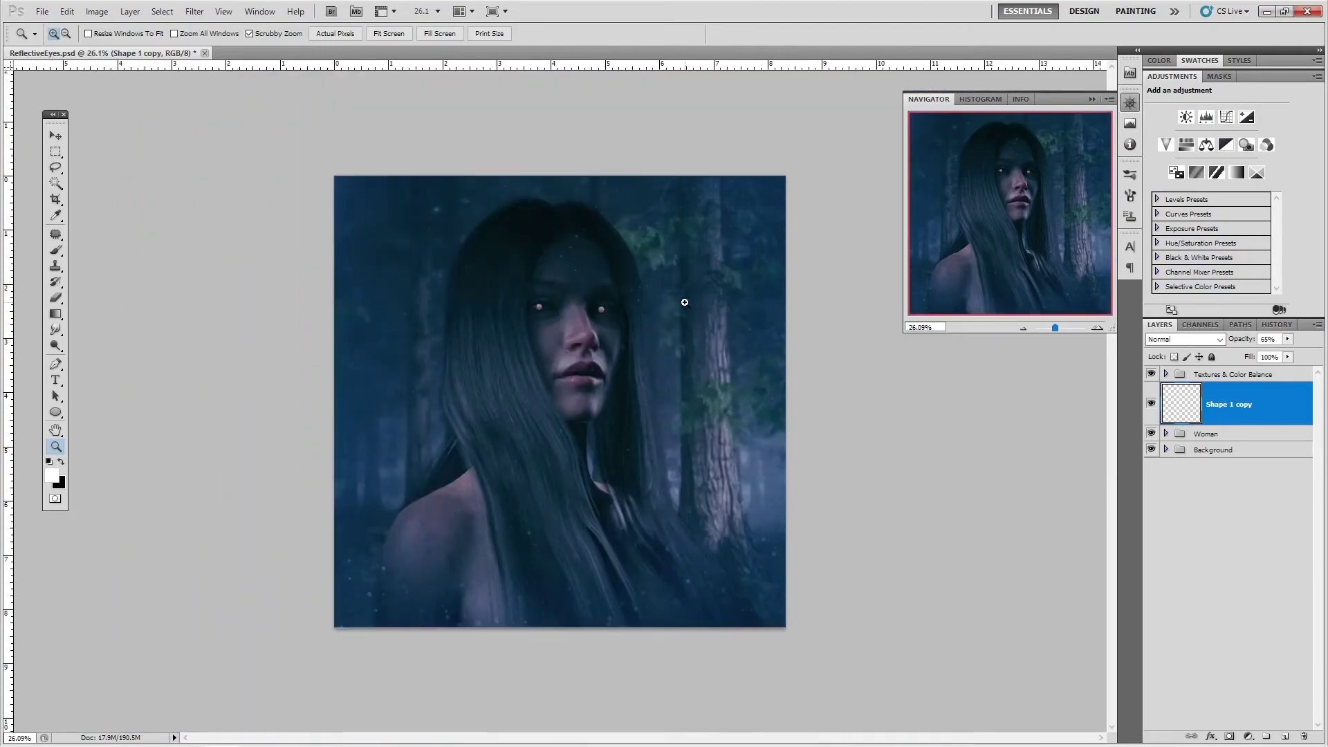
scroll(685, 302, up, 1)
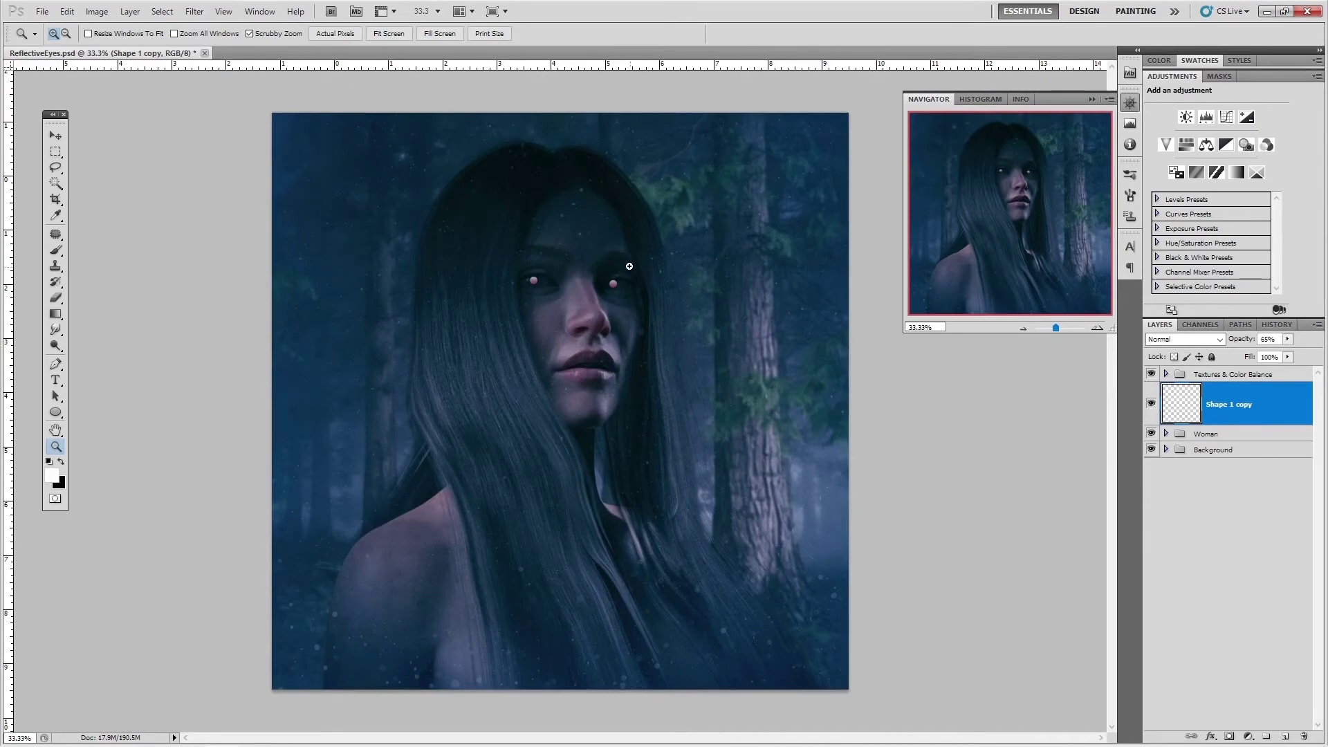
scroll(620, 263, up, 1)
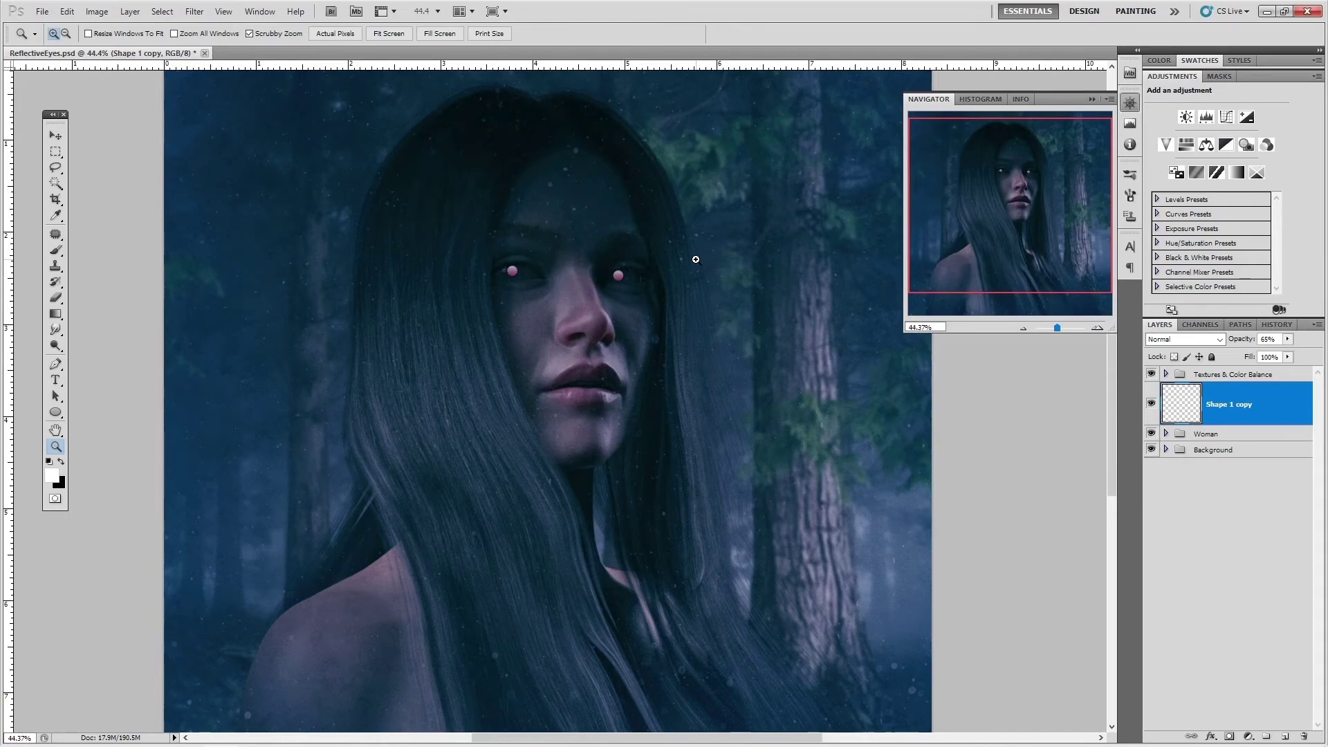
scroll(692, 260, up, 1)
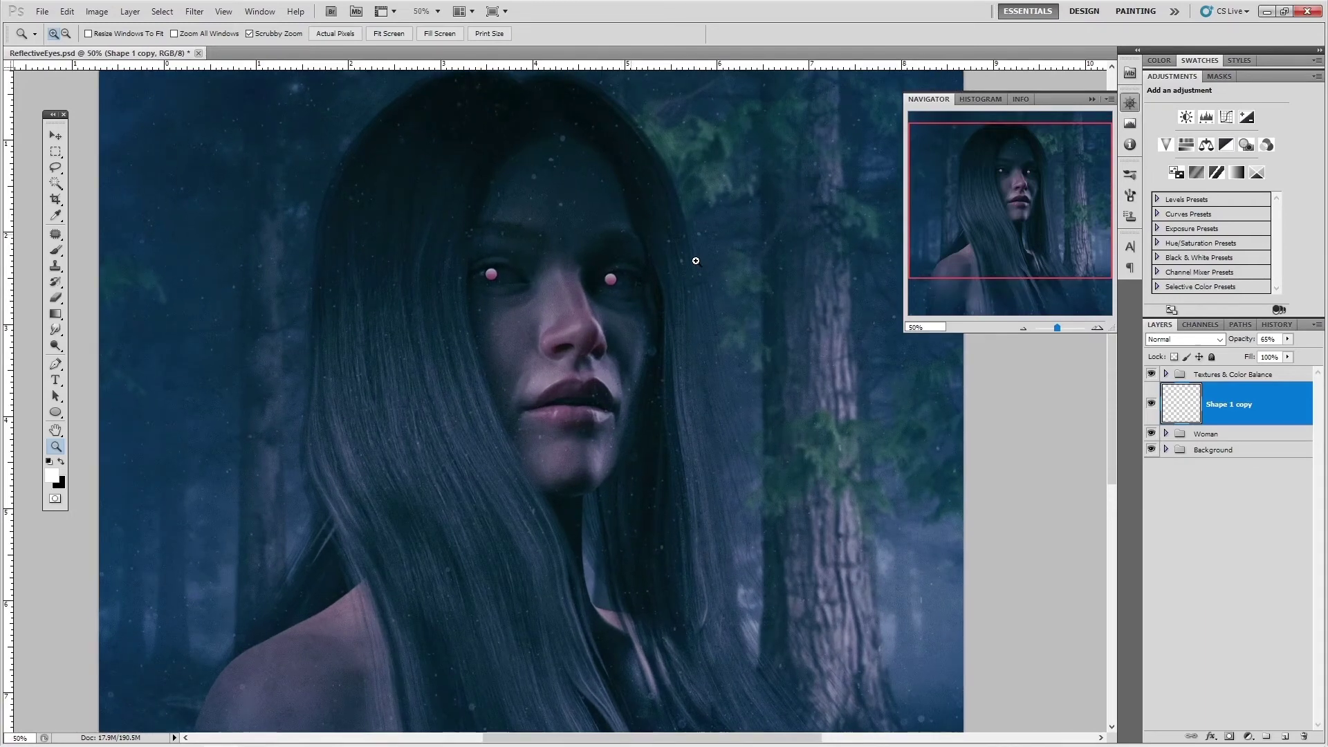
scroll(696, 266, down, 2)
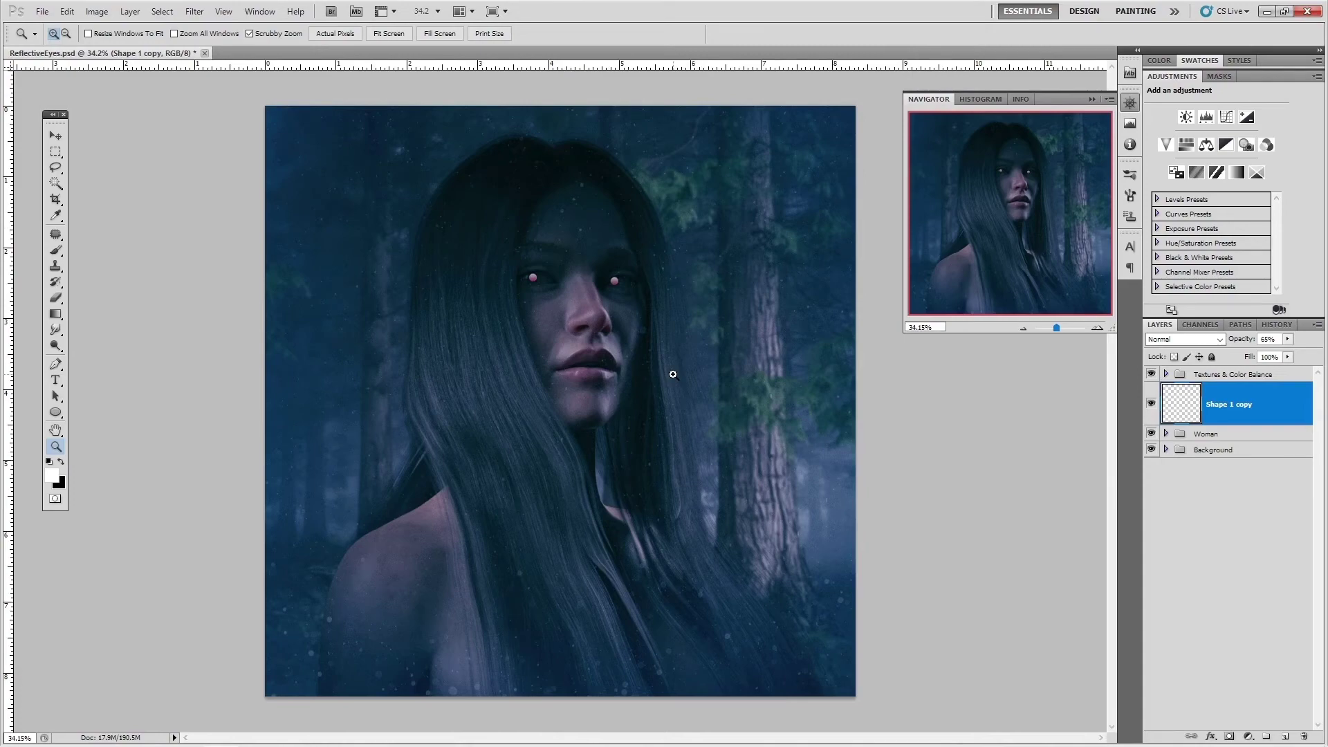
scroll(602, 258, up, 1)
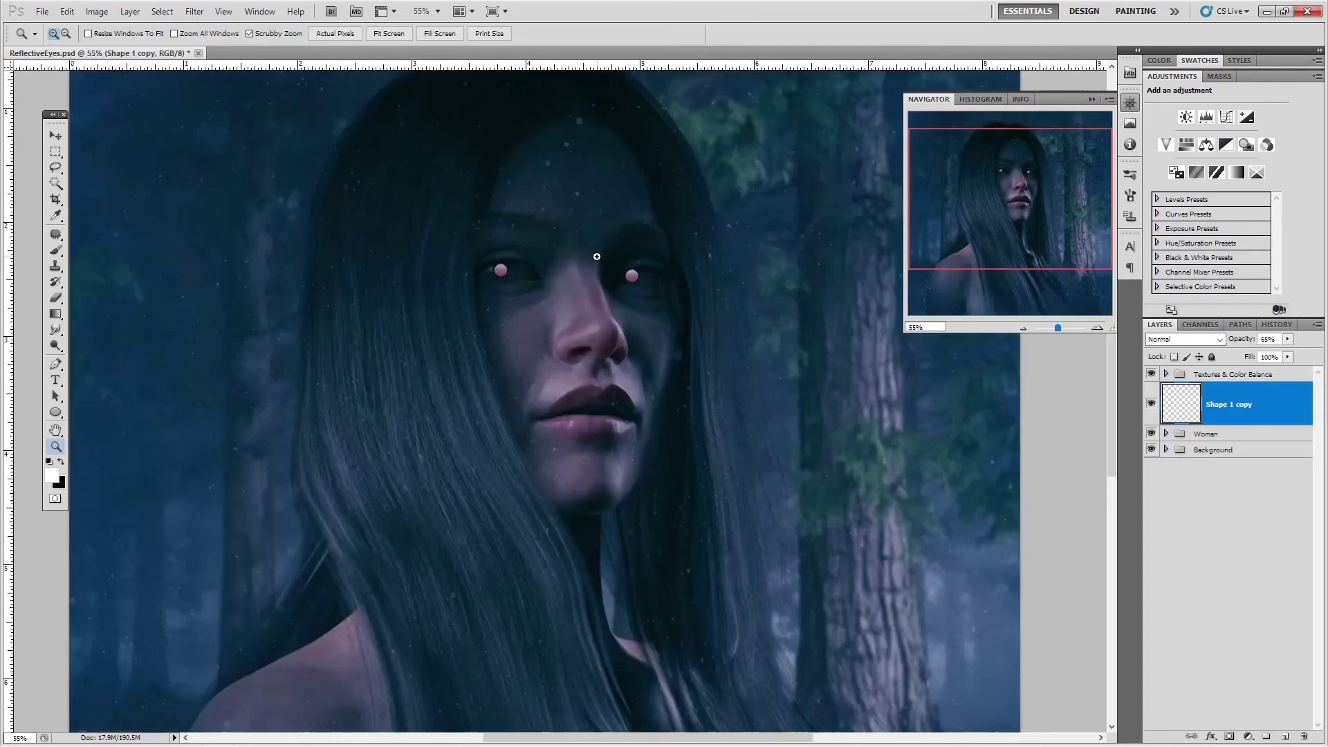
scroll(612, 245, up, 1)
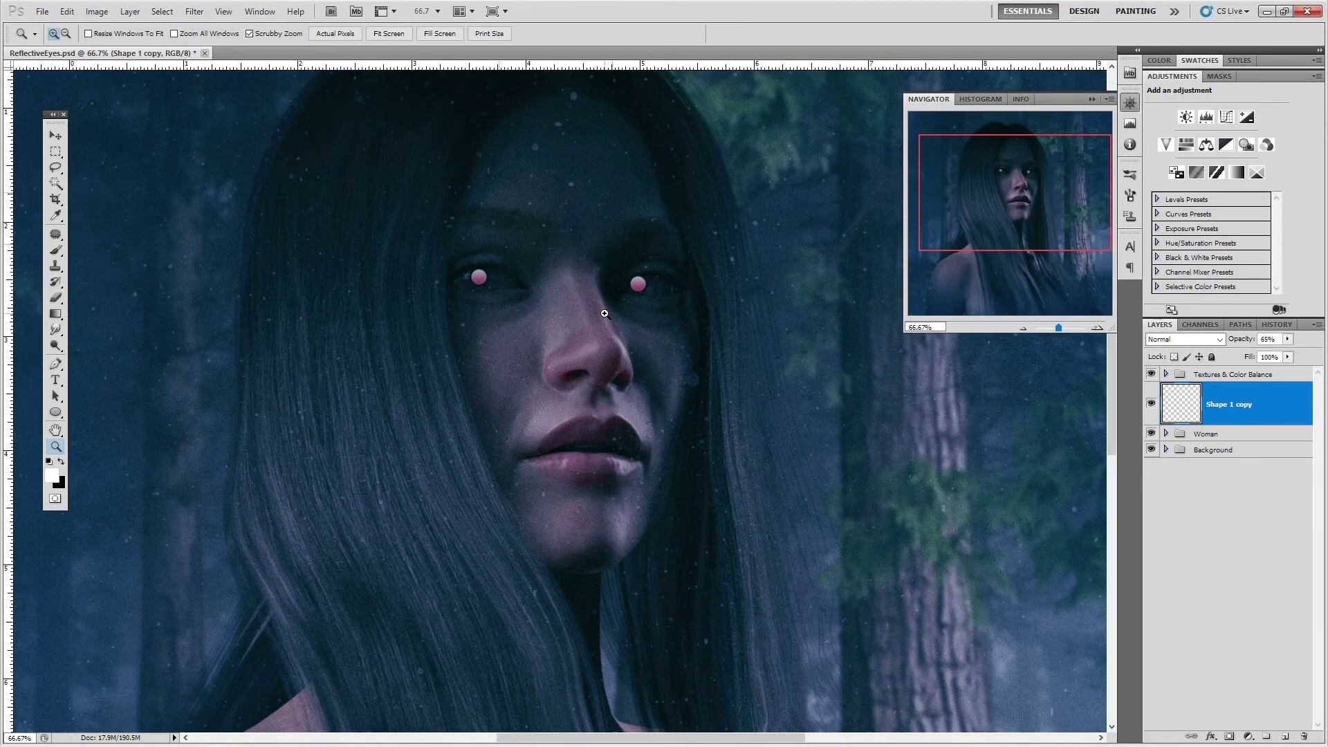
scroll(605, 314, down, 2)
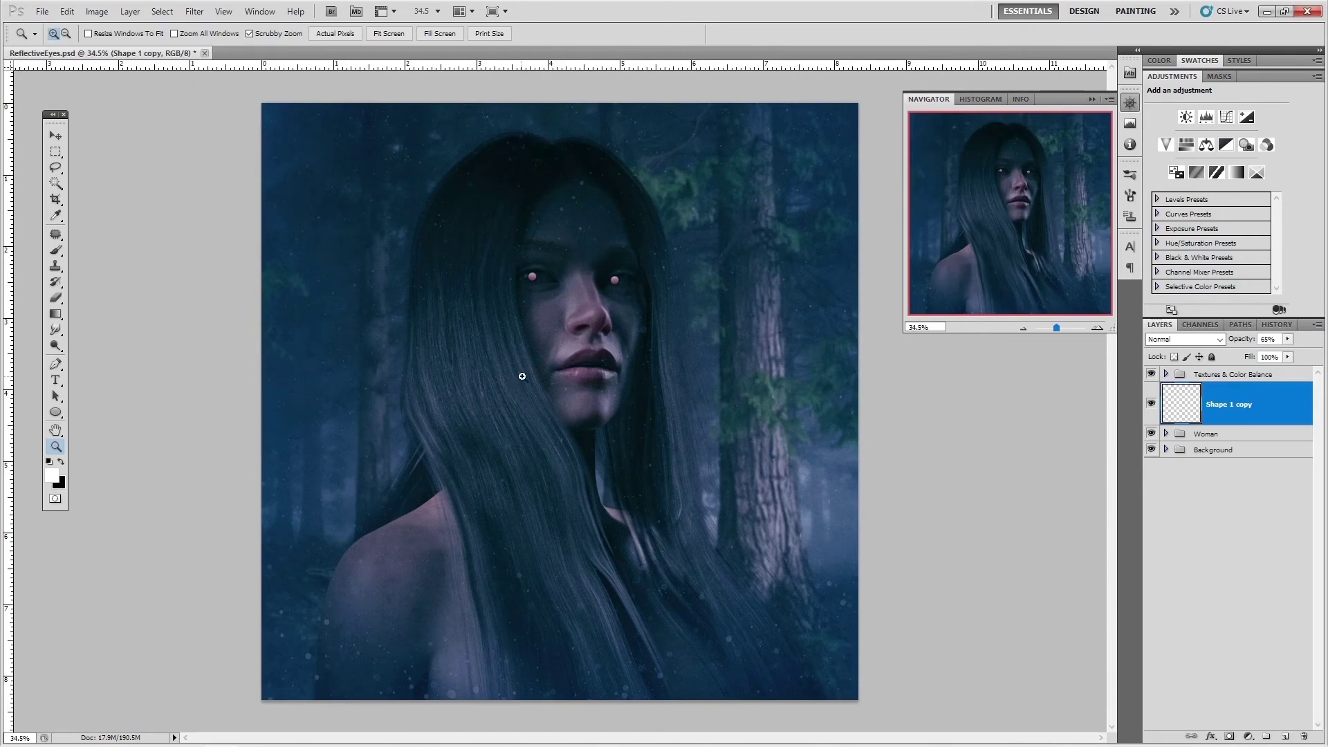
scroll(607, 269, up, 2)
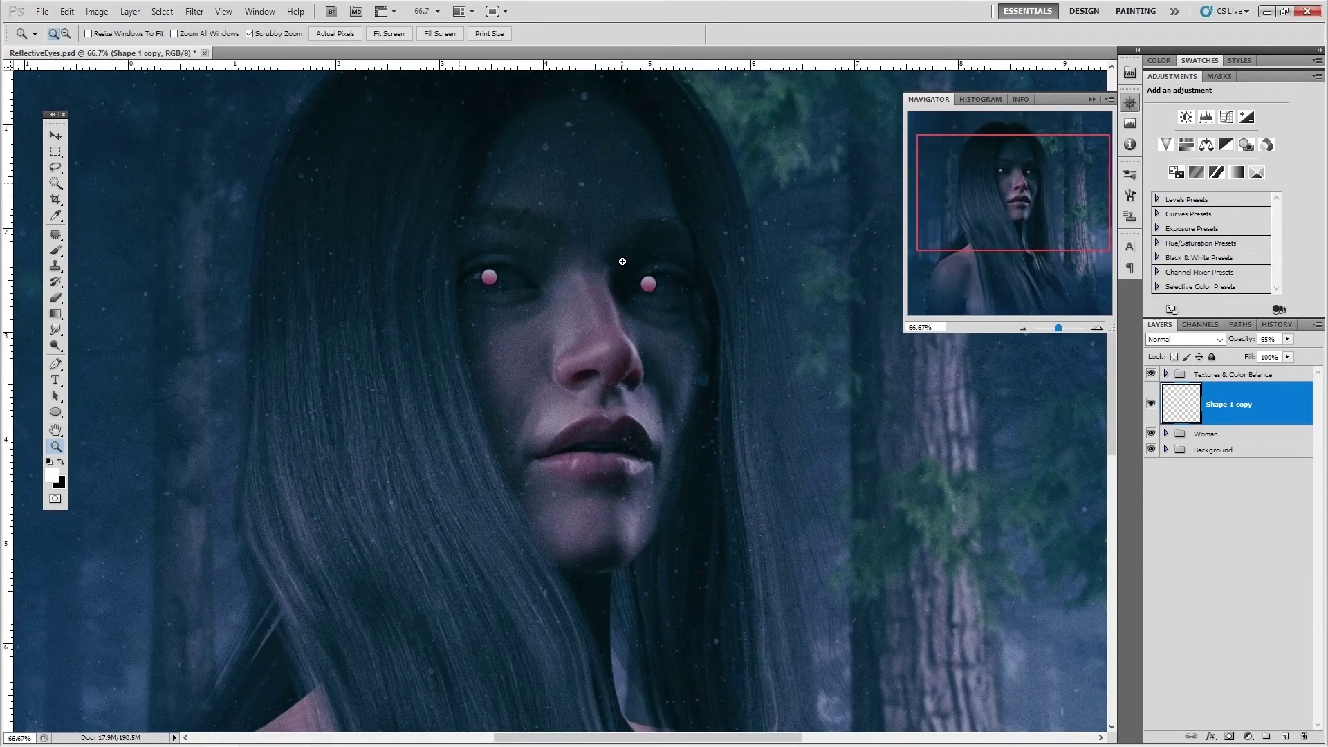
right_click(623, 262)
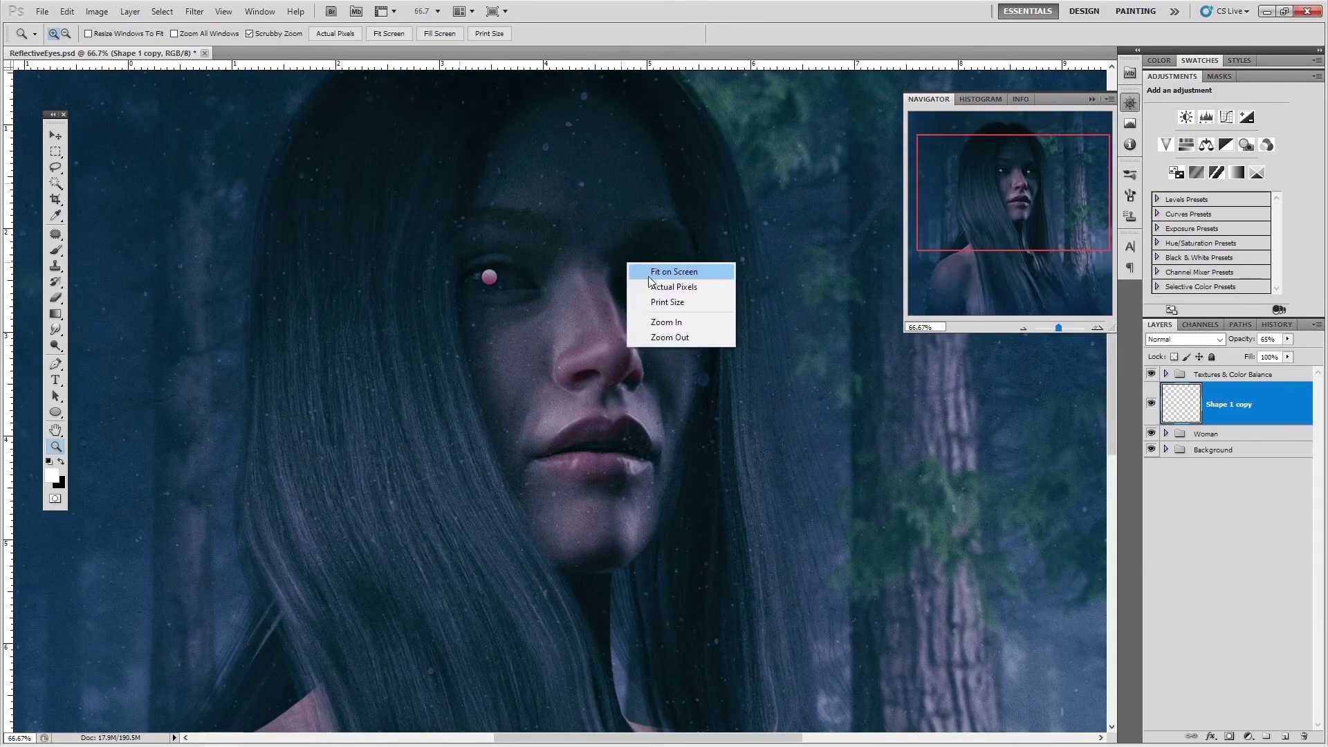
click(670, 289)
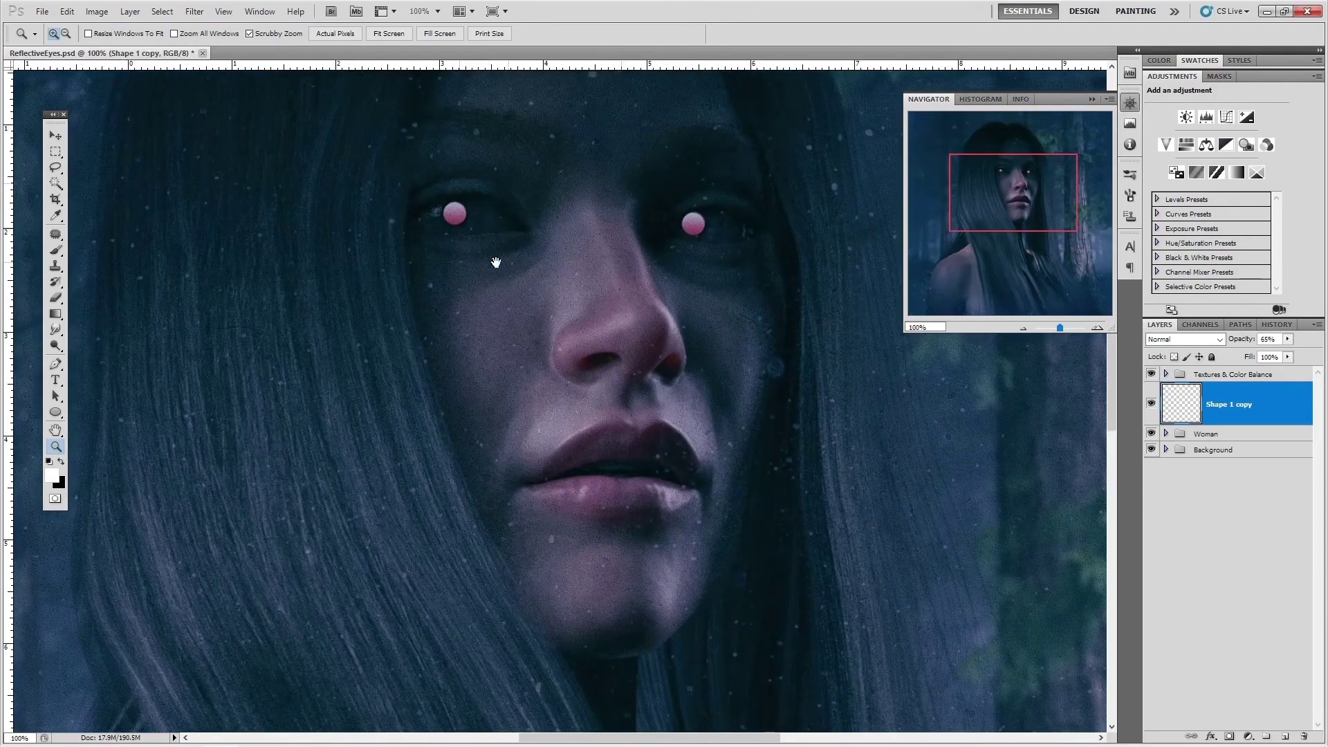
drag(503, 229, 446, 345)
scroll(511, 304, down, 2)
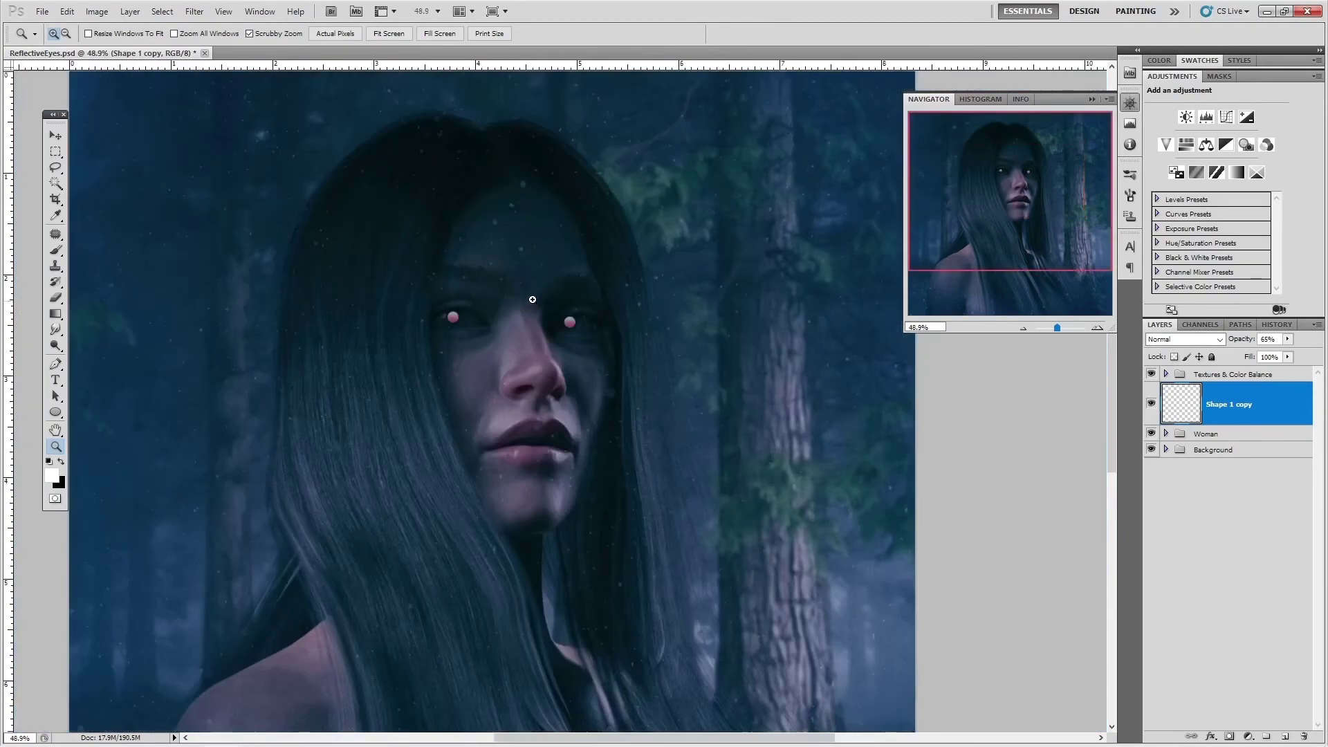
scroll(536, 298, down, 1)
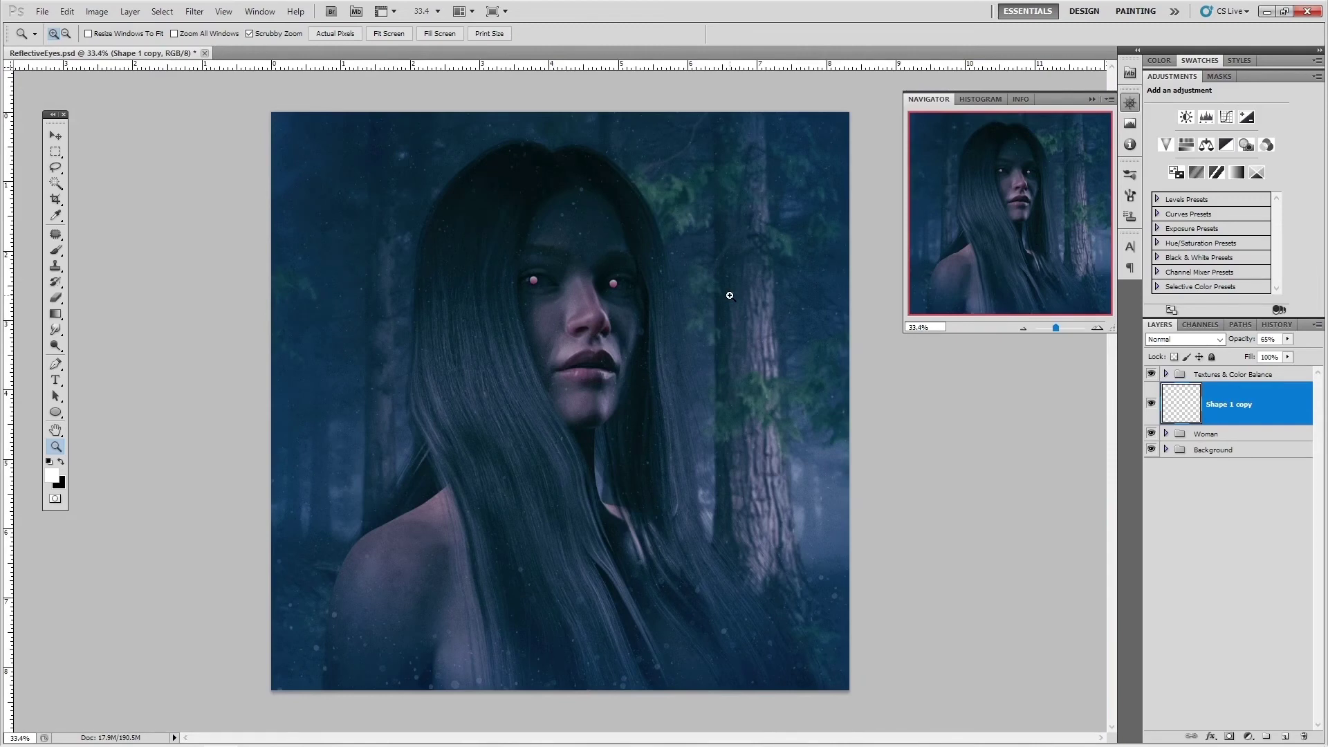
scroll(635, 286, up, 1)
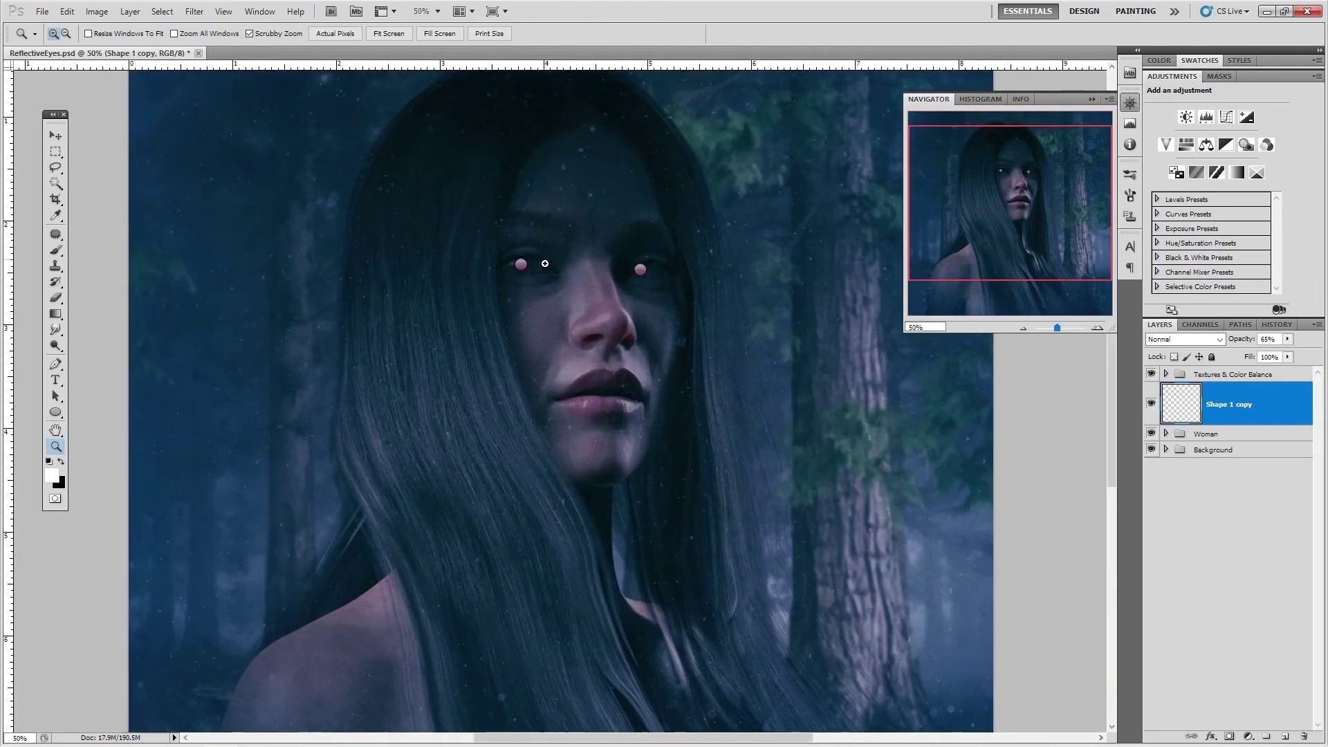
scroll(485, 386, down, 2)
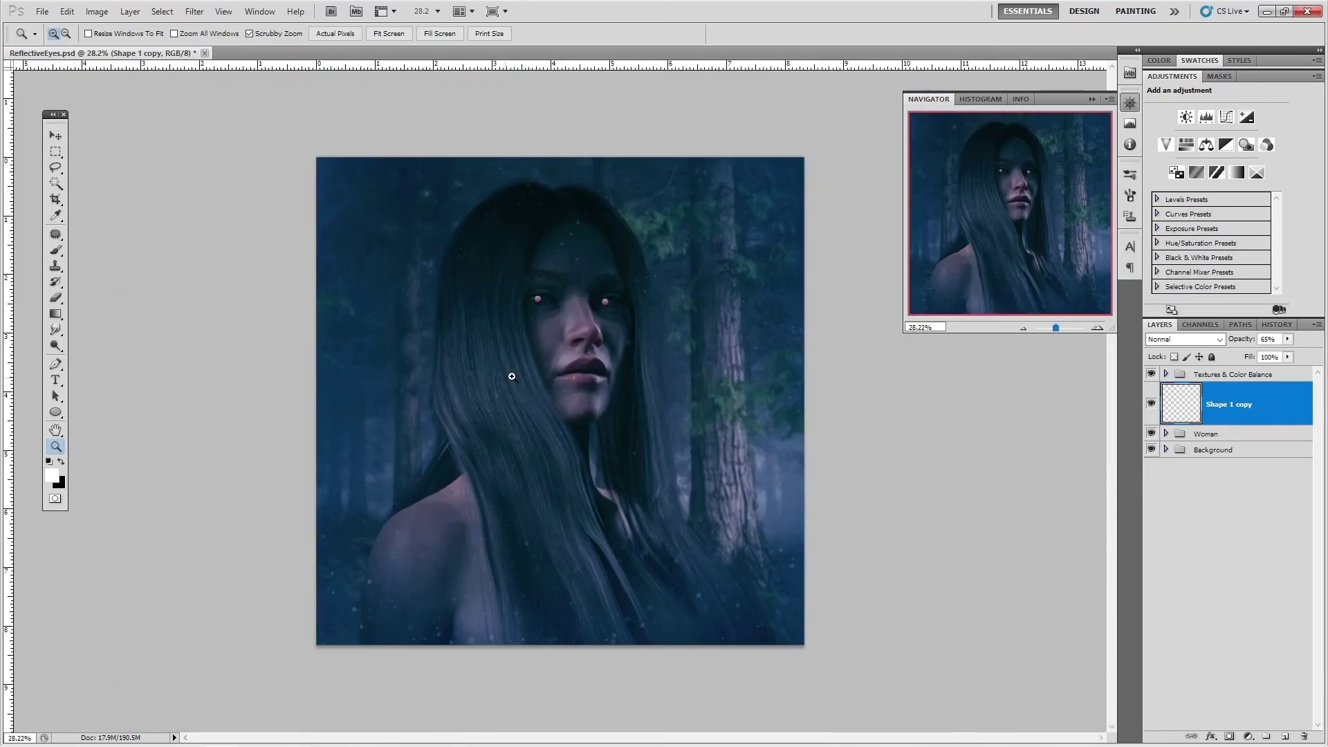
scroll(683, 373, up, 1)
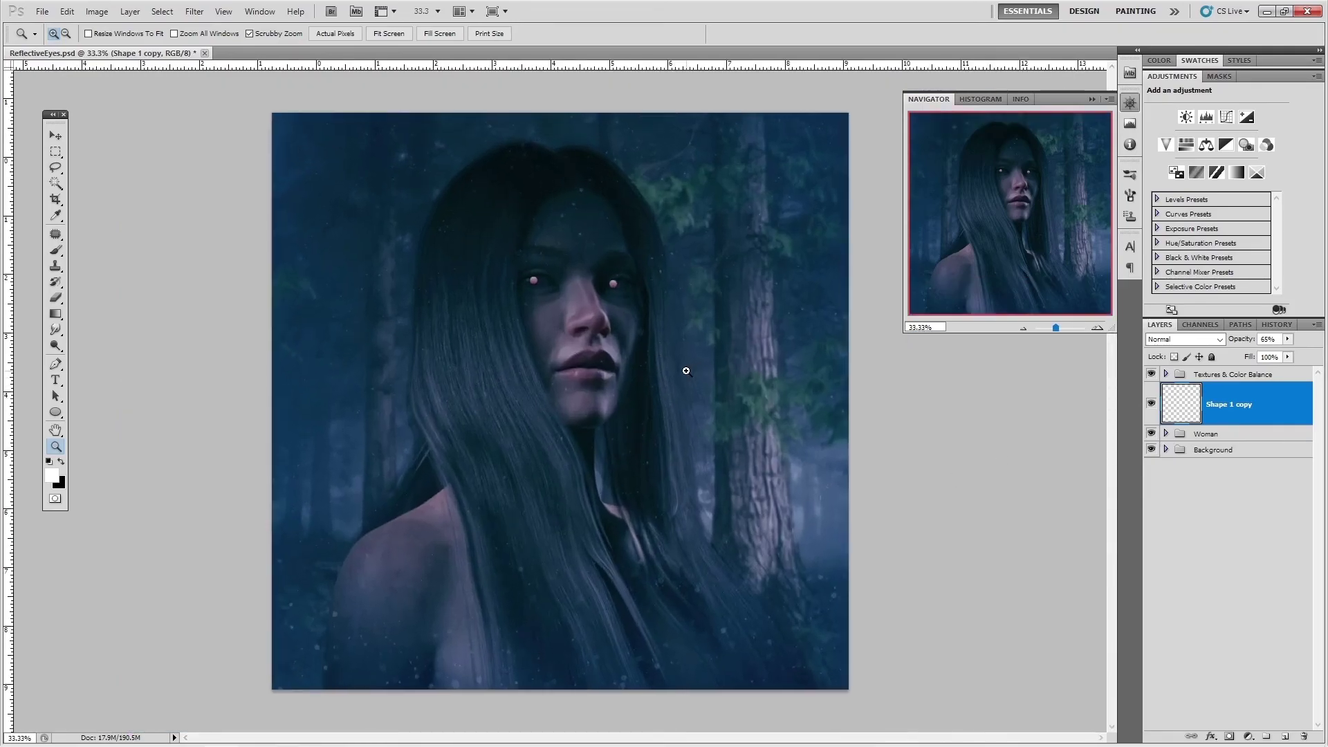